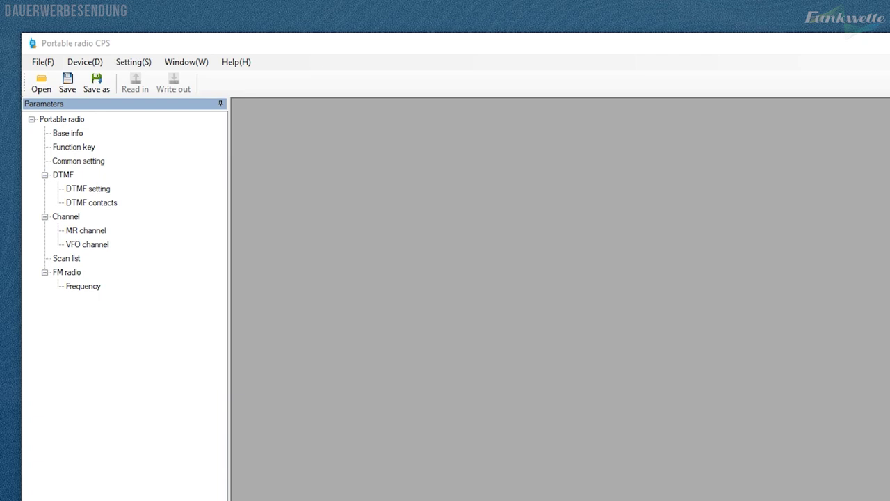
- Look up the COM port assigned to the USB-SERIAL CH340 adapter in the Windows Device Manager
left_click_drag(238, 320, 467, 187)
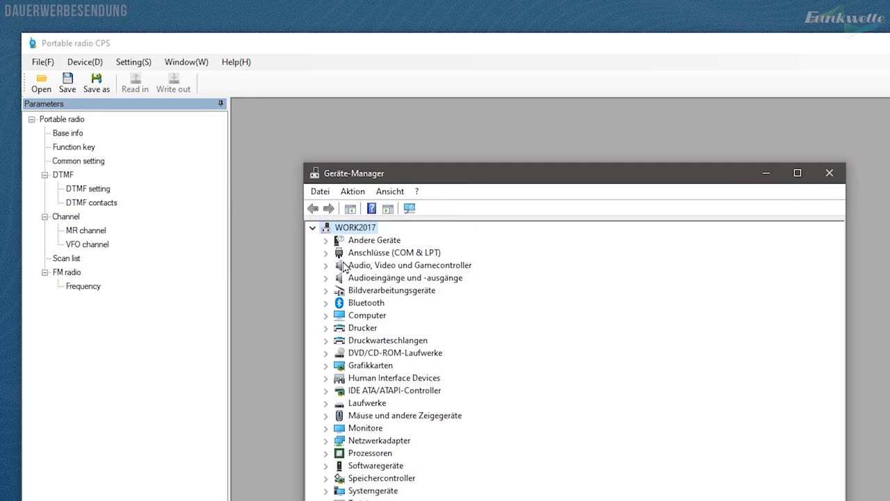
left_click(326, 255)
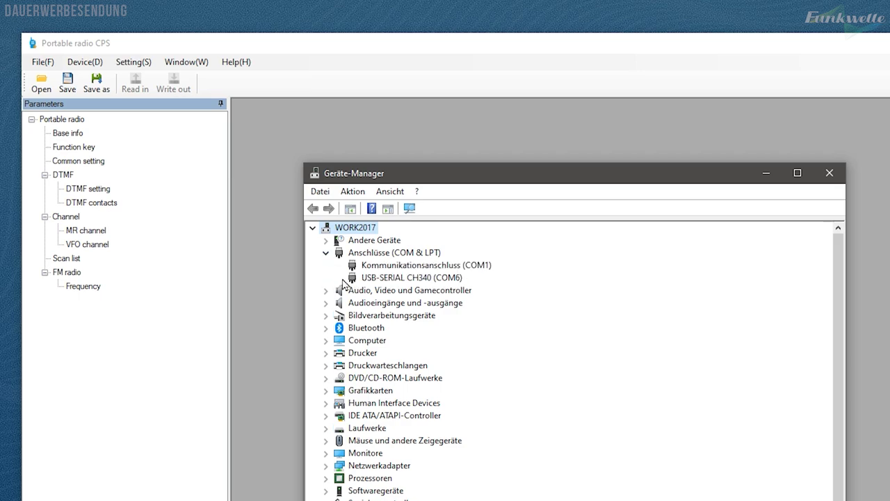
left_click(380, 281)
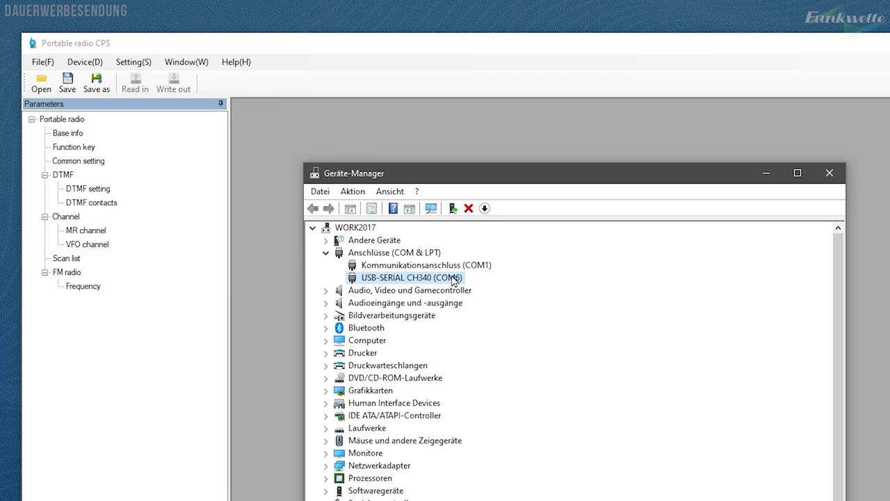
left_click(830, 172)
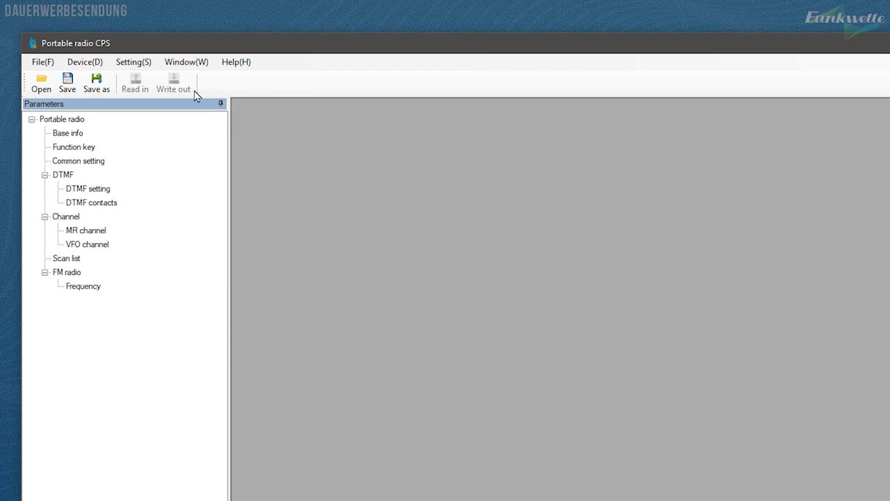
- Connect to the radio through COM6 and read in its parameters
left_click(134, 63)
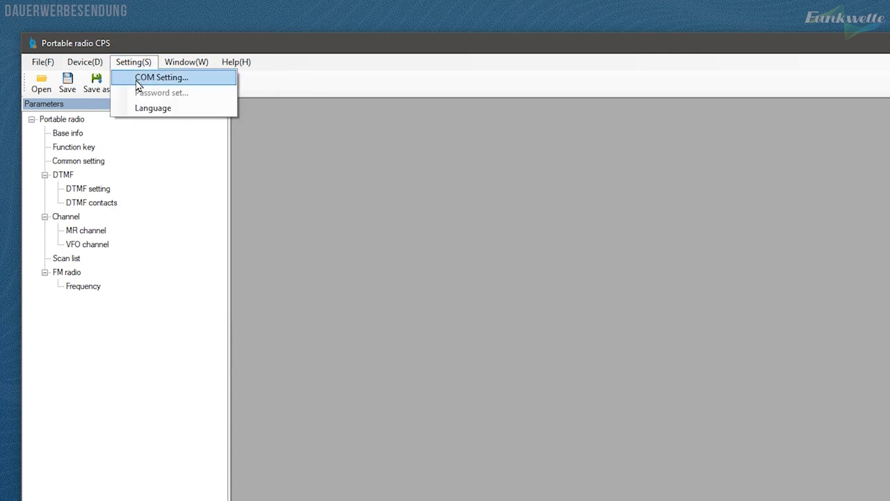
left_click(178, 78)
left_click(718, 359)
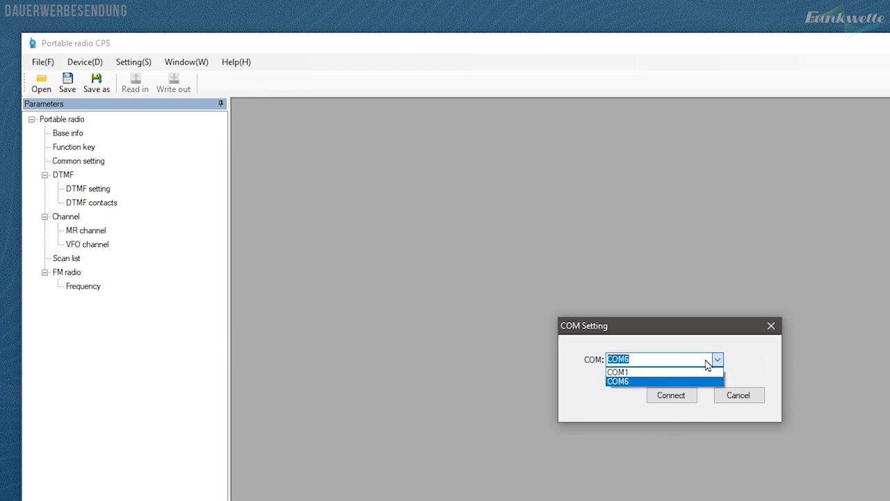
left_click(619, 382)
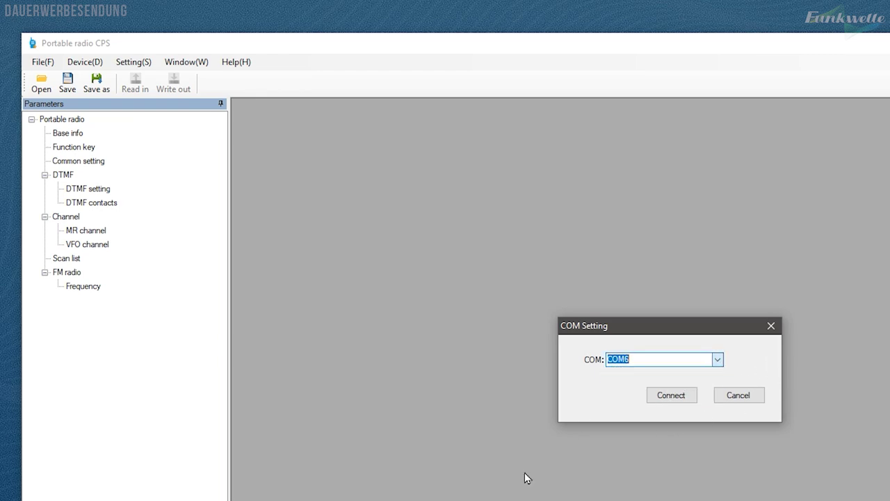
left_click(659, 396)
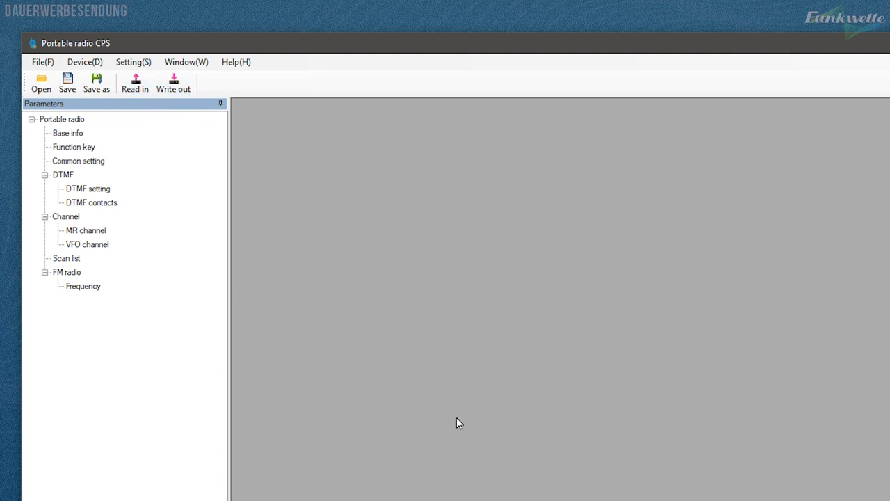
left_click(134, 88)
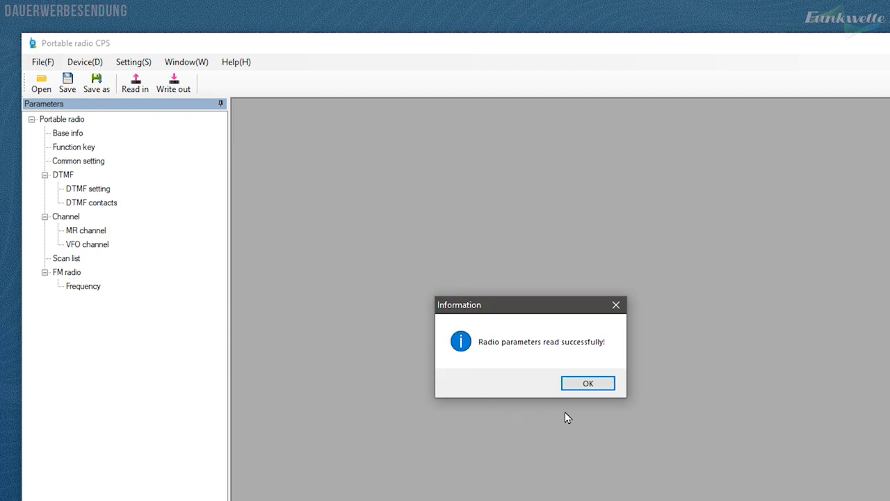
left_click(590, 384)
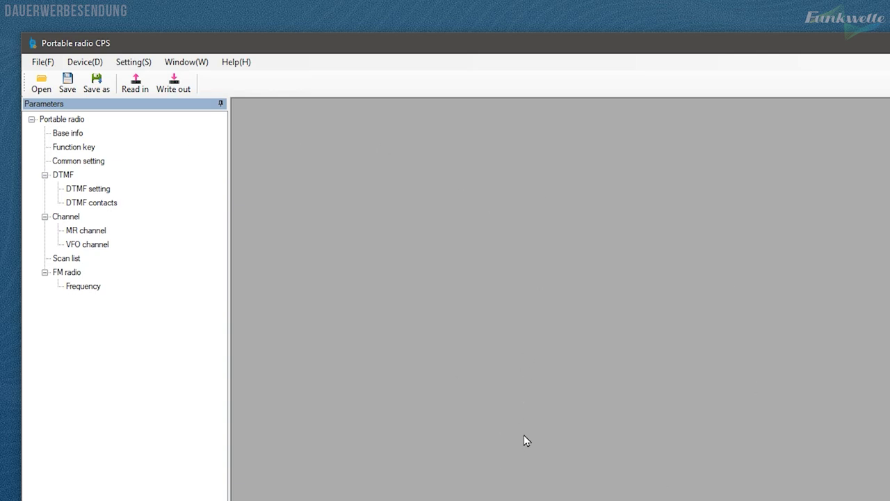
- Save the configuration as asdfasdf in the afu folder and check the configuration files available for opening
left_click(67, 85)
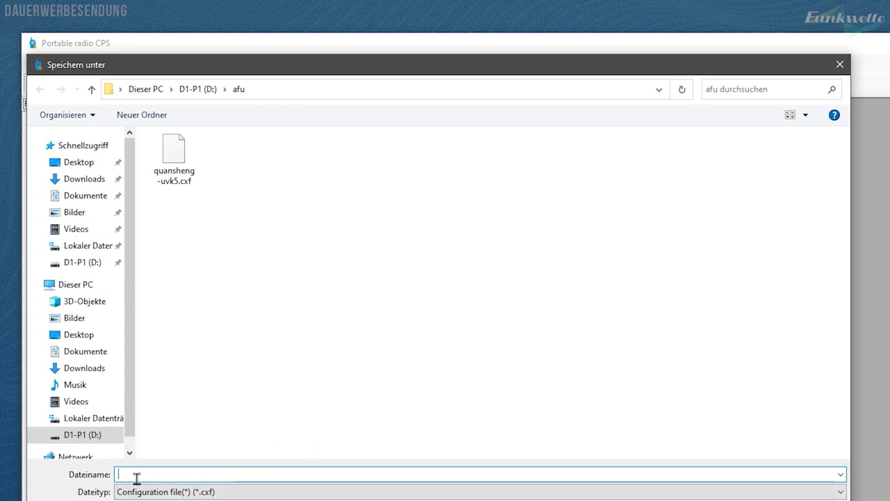
type("asdfasdf")
key("Return")
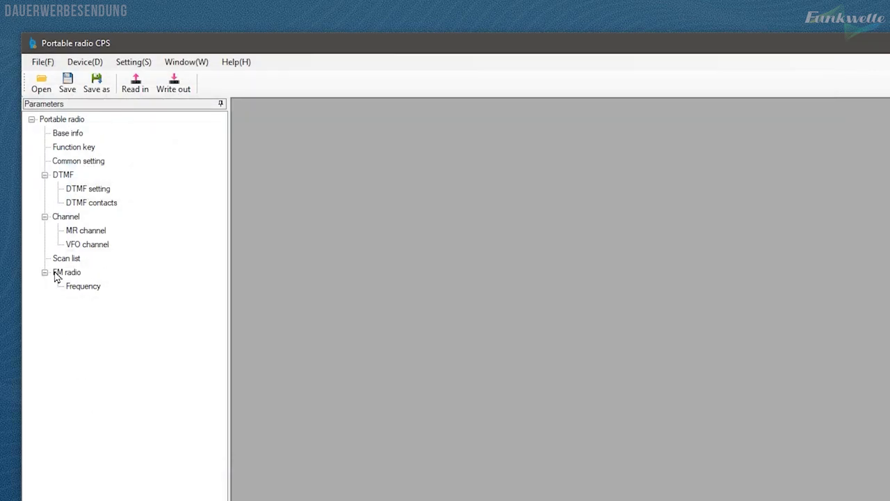
left_click(41, 83)
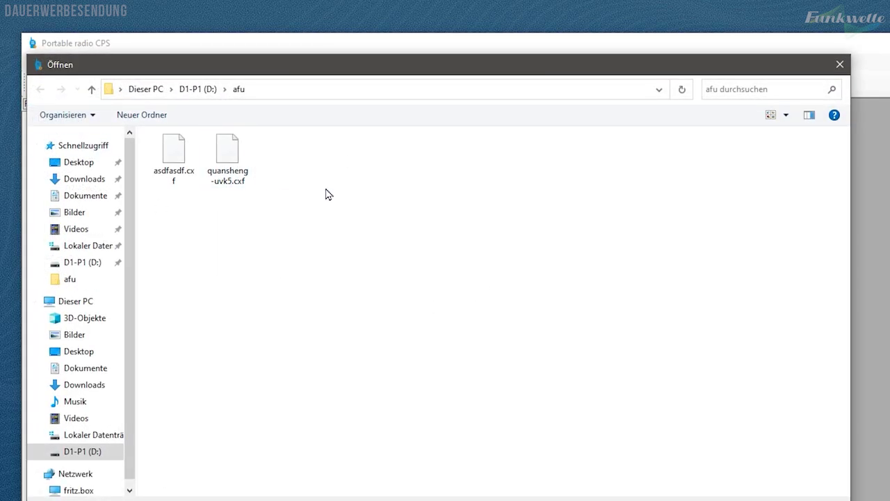
left_click(840, 64)
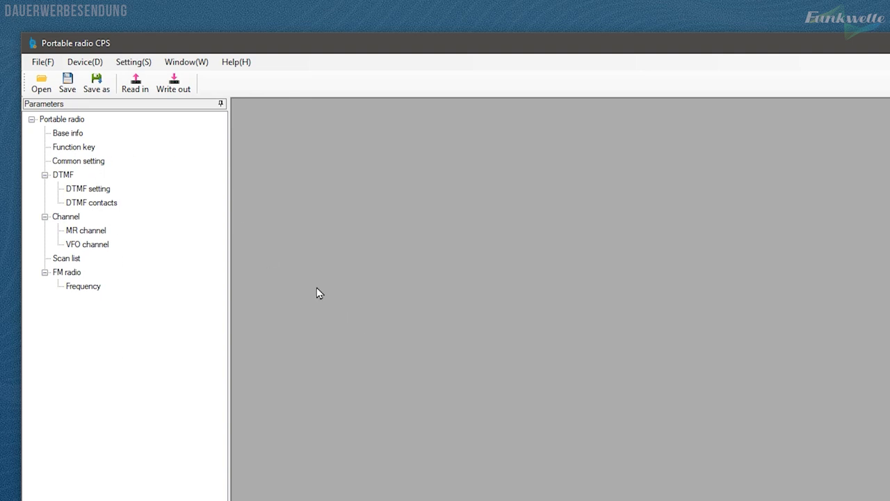
- Check the radio's software and hardware versions in the base information
left_click(59, 136)
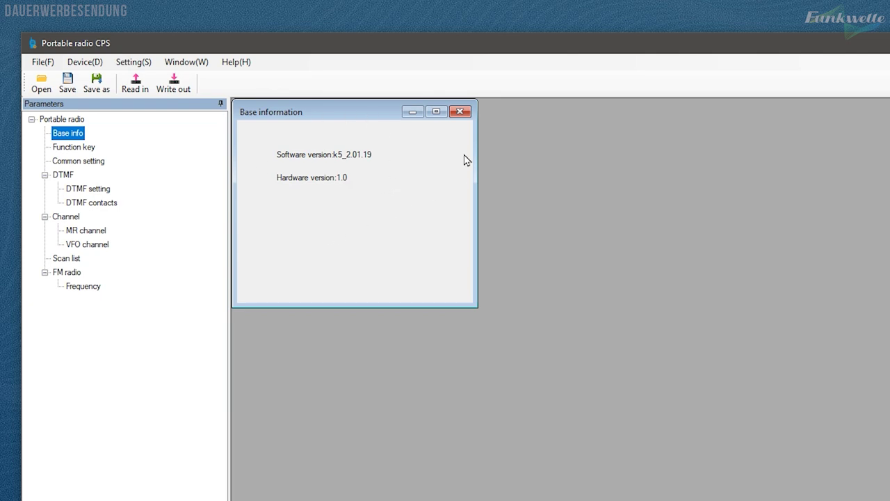
left_click(459, 112)
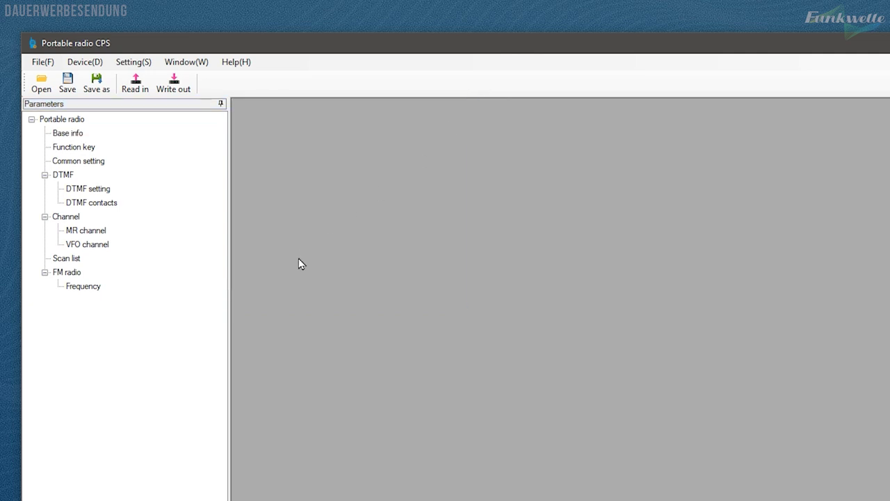
- Examine the functions assignable to a short press of side key 1 and a long press of side key 2
left_click(73, 148)
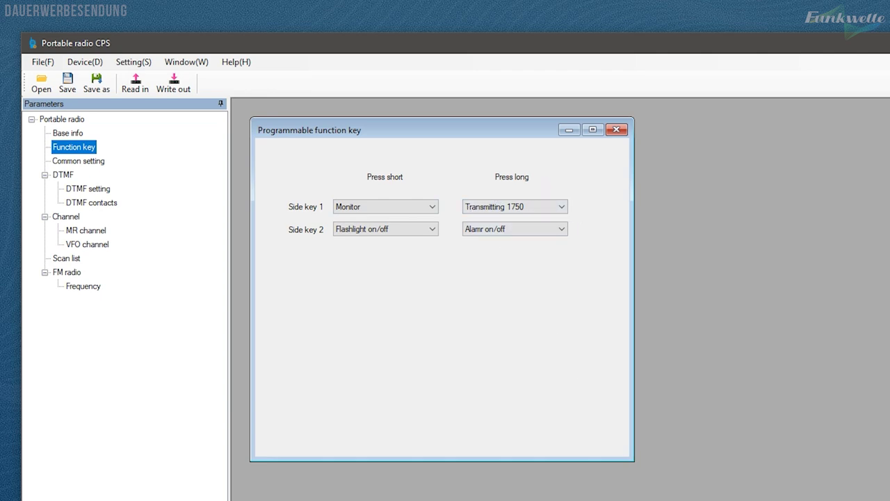
left_click(430, 209)
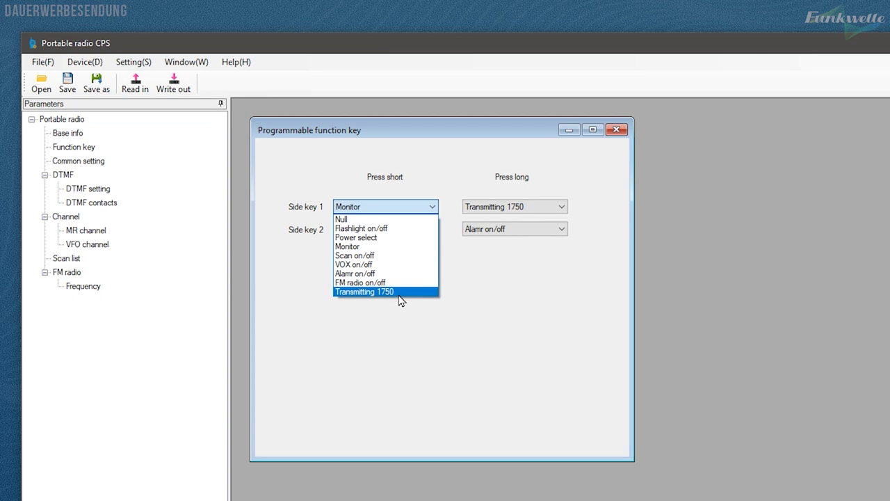
left_click(480, 299)
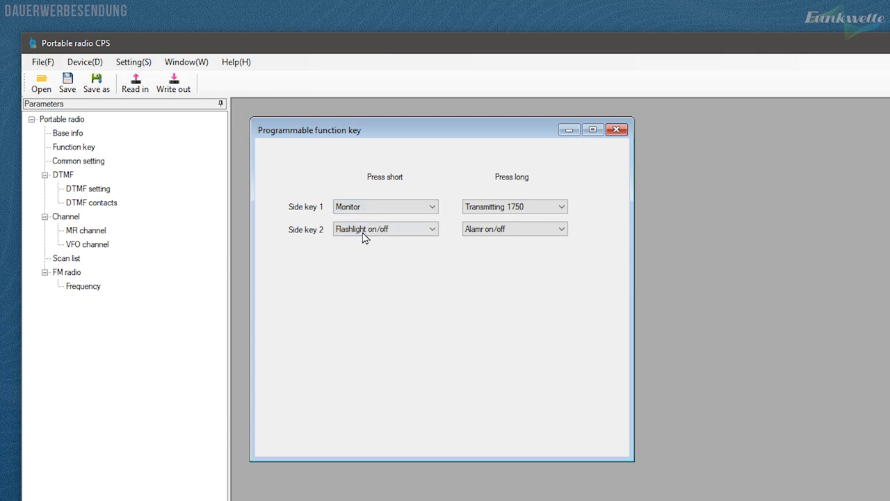
left_click(539, 229)
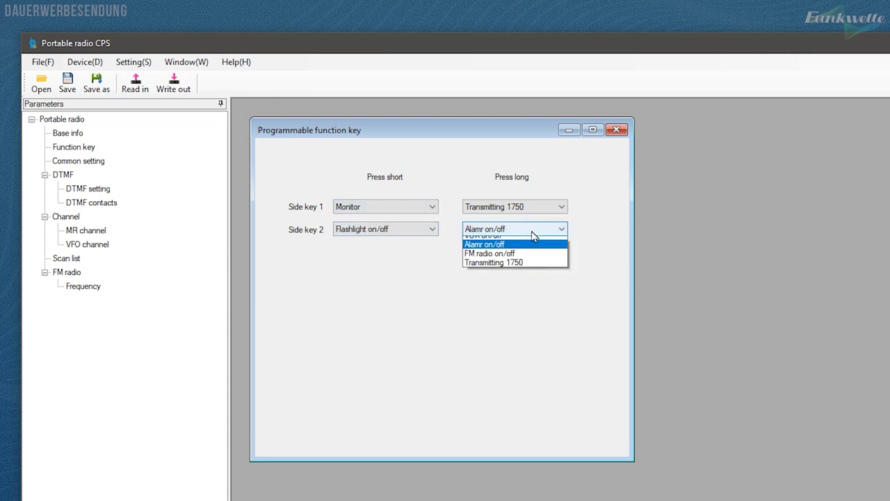
left_click(603, 242)
left_click(424, 208)
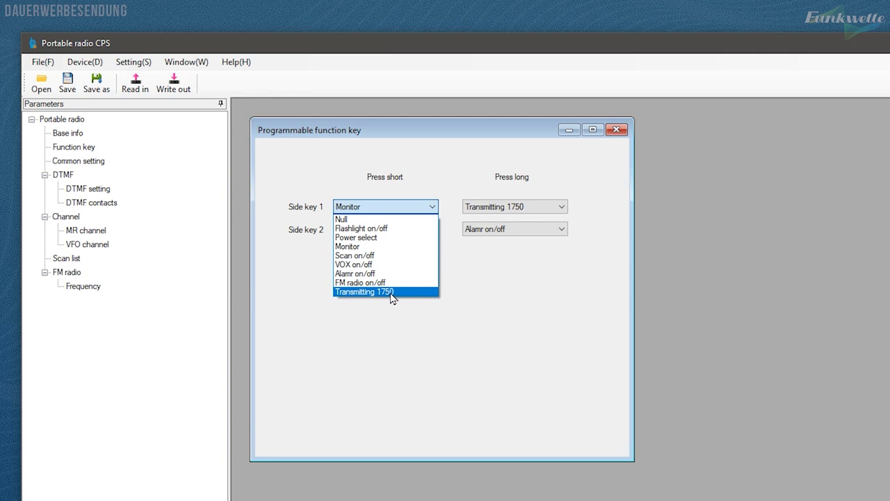
left_click(478, 304)
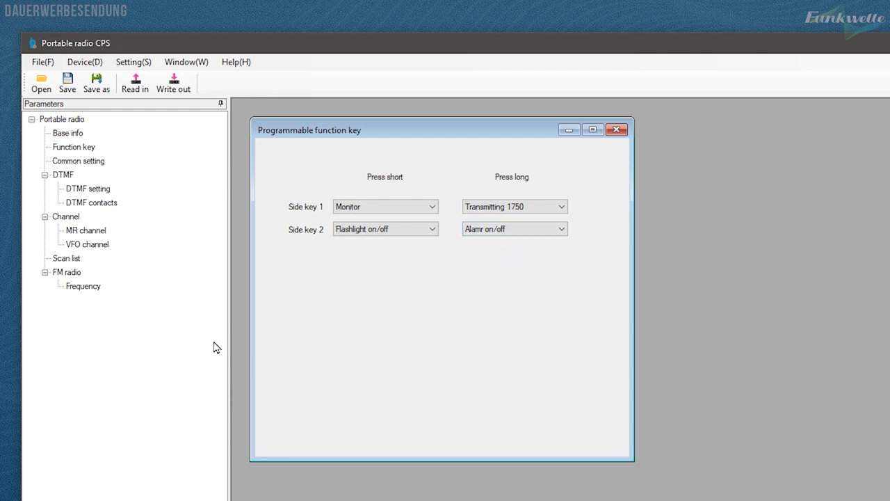
- Assign Power select to the short press and Scan on/off to the long press of side key 2
left_click(404, 232)
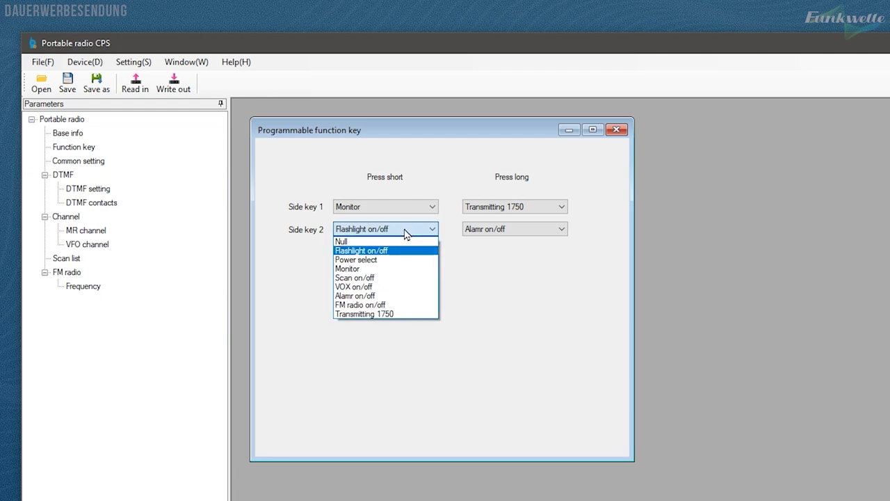
left_click(416, 256)
left_click(514, 233)
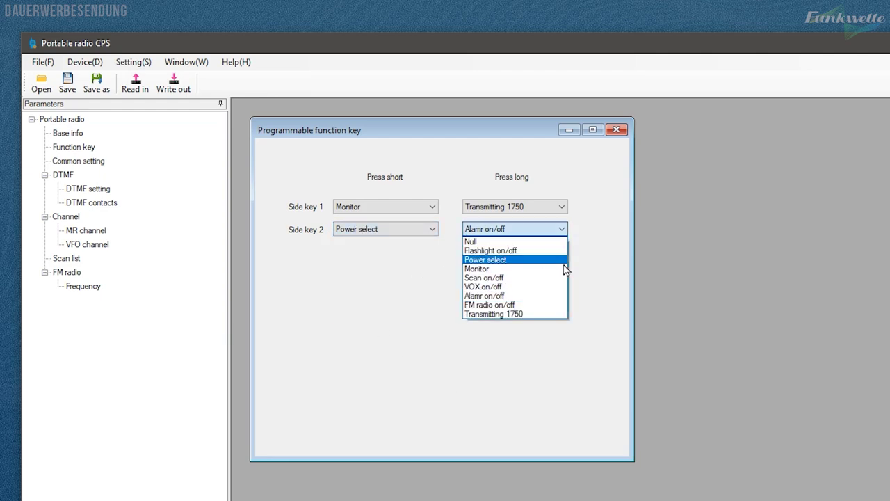
left_click(540, 277)
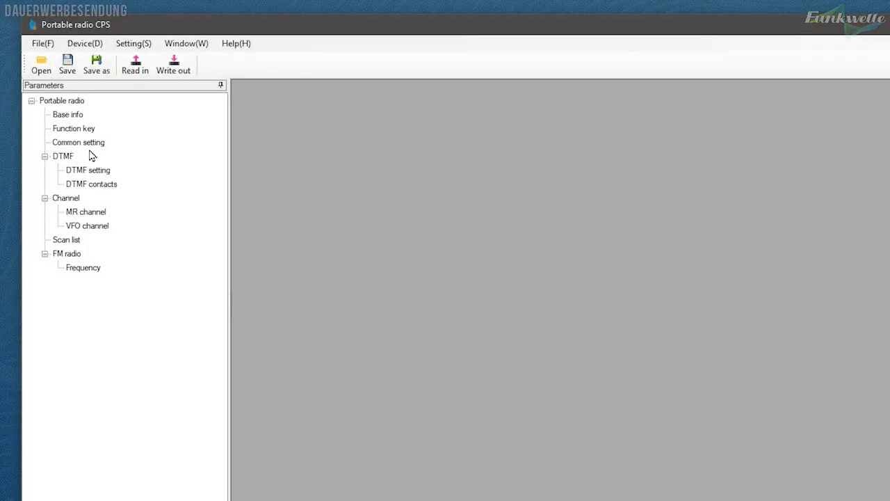
- In the common settings, set the single talk max time length to 5 minutes and choose 5s for the backlight auto mode
left_click(86, 144)
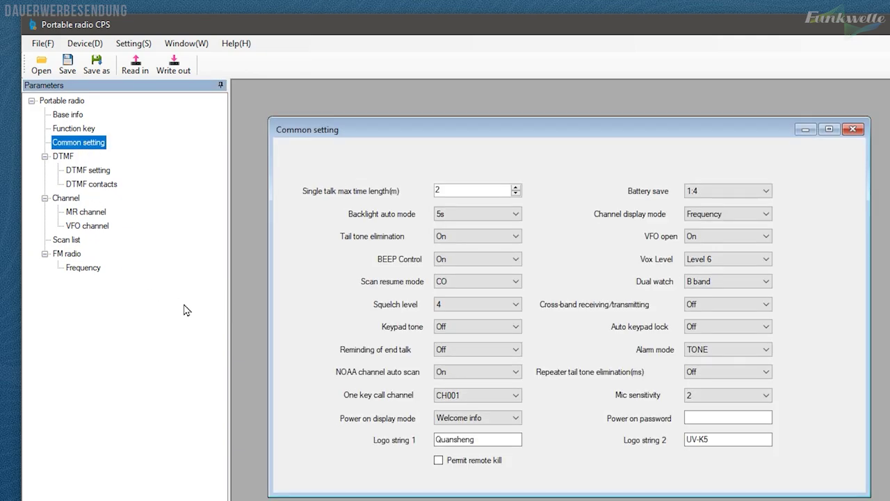
left_click(463, 190)
double_click(453, 190)
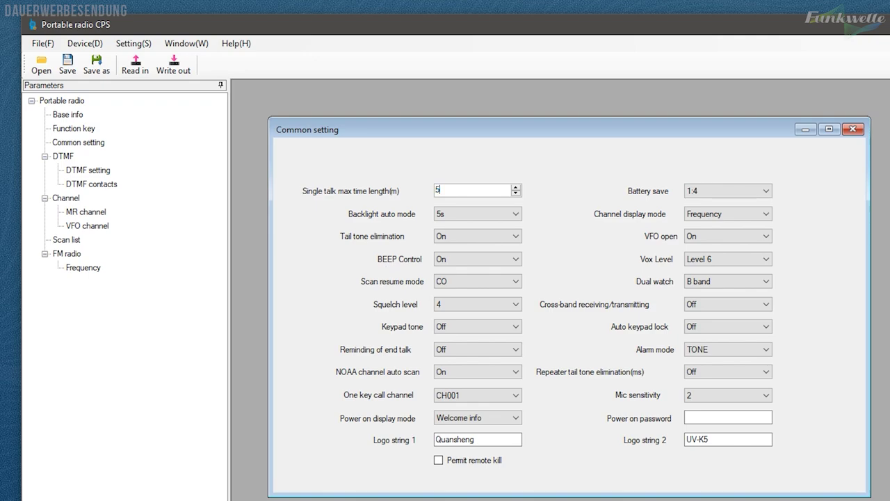
key("Tab")
left_click(510, 217)
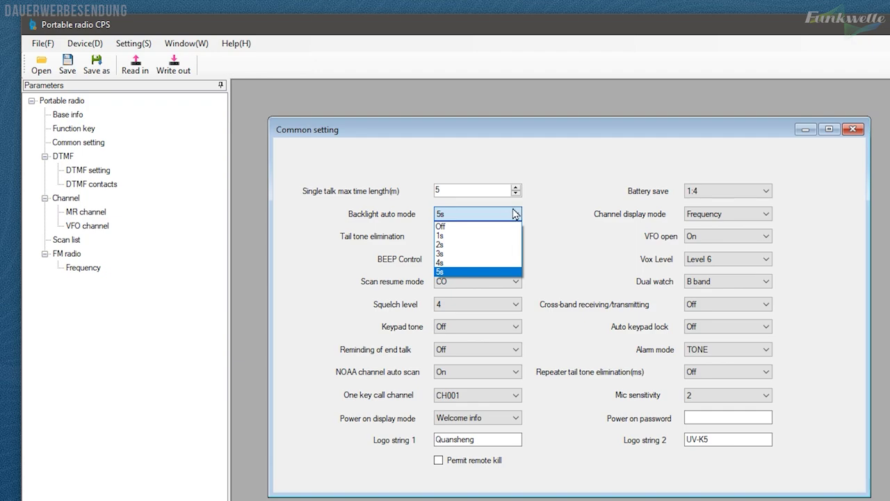
left_click(499, 272)
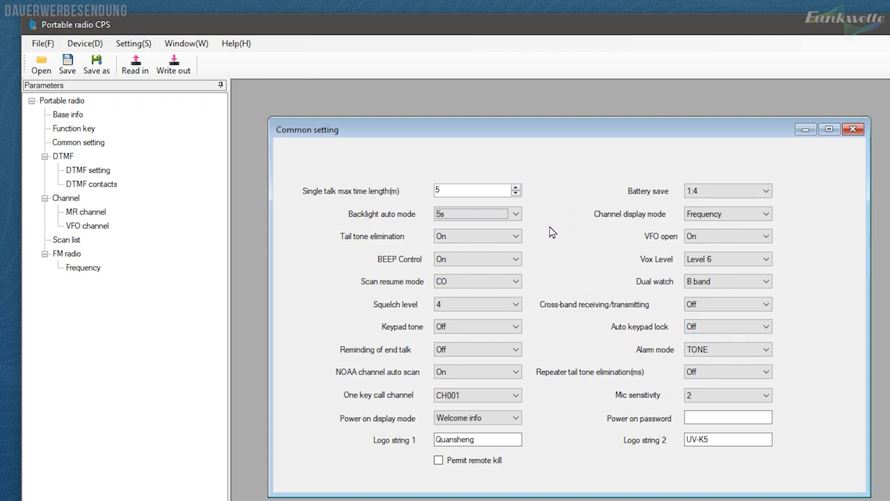
- Examine the available options for BEEP Control, scan resume mode and keypad tone in the common settings
left_click(501, 263)
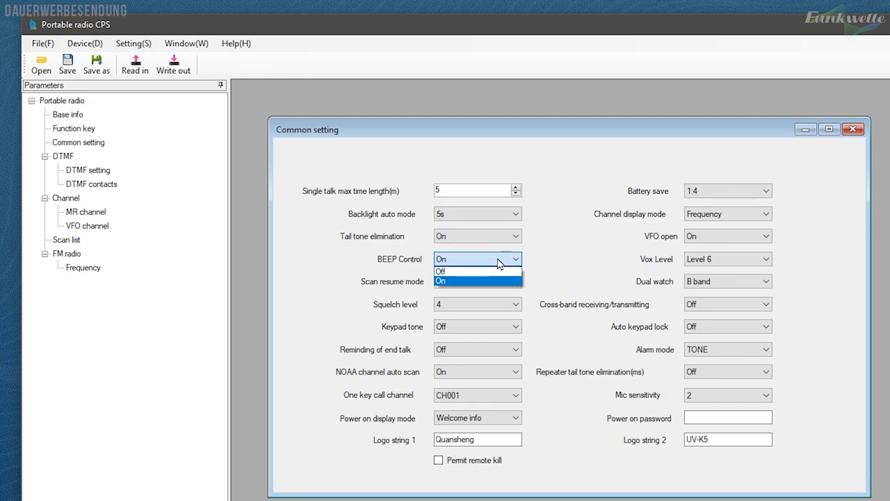
left_click(499, 263)
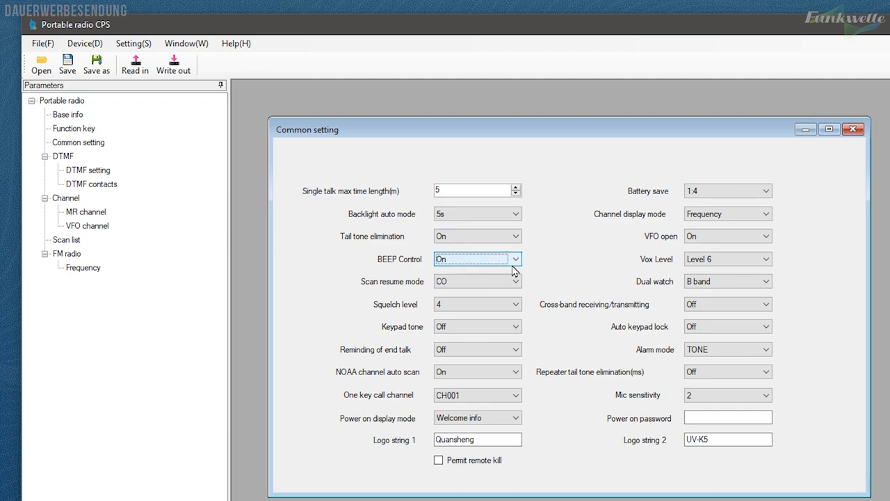
left_click(494, 283)
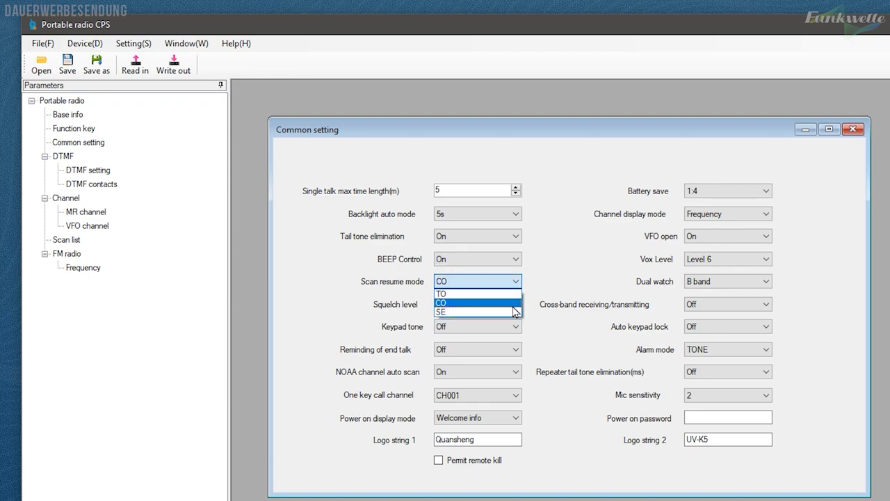
left_click(532, 282)
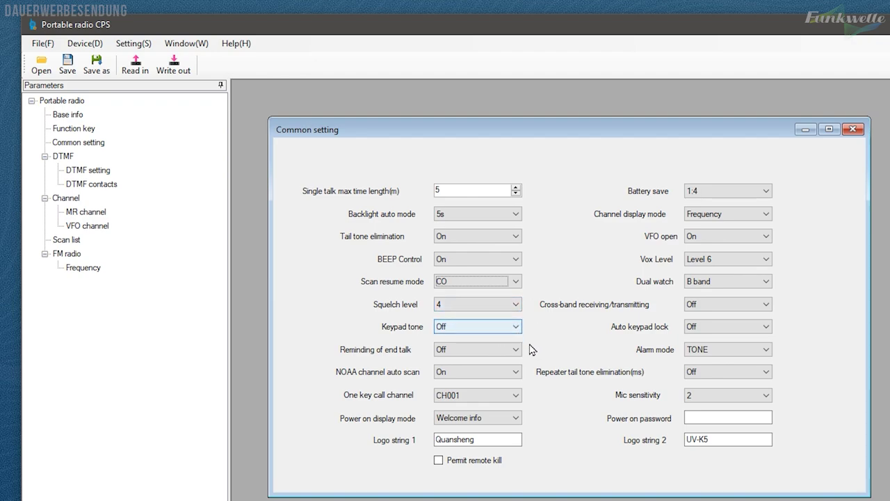
left_click(517, 326)
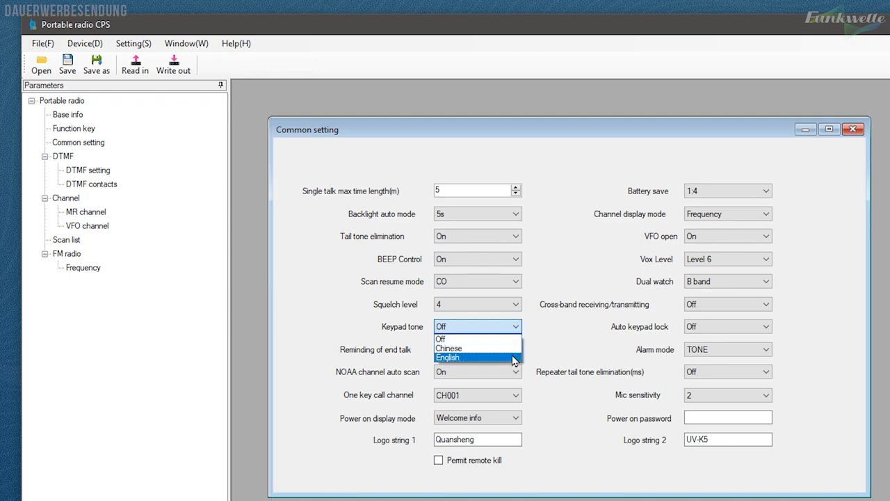
left_click(539, 327)
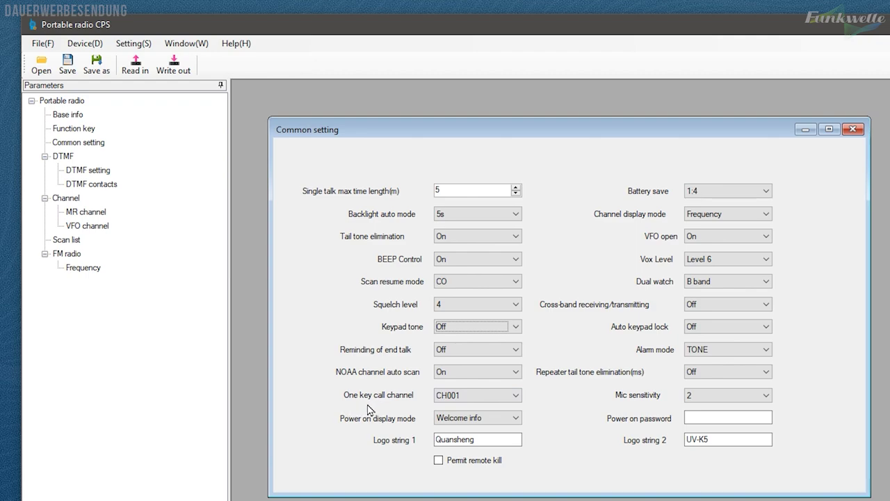
- Examine the available options for the one key call channel and the power on display mode
left_click(470, 396)
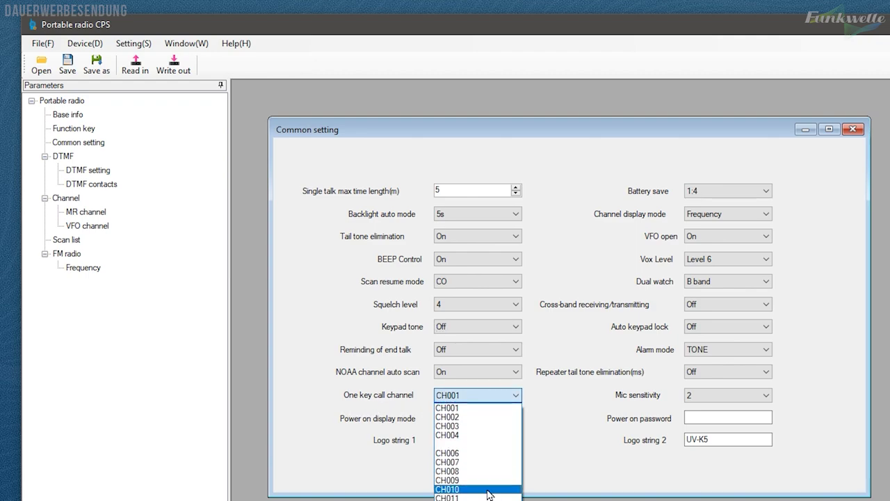
left_click(466, 409)
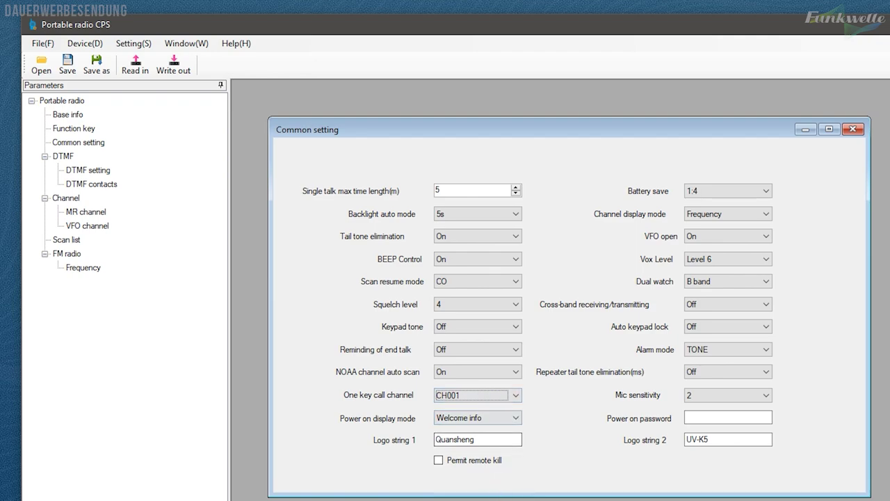
left_click(507, 419)
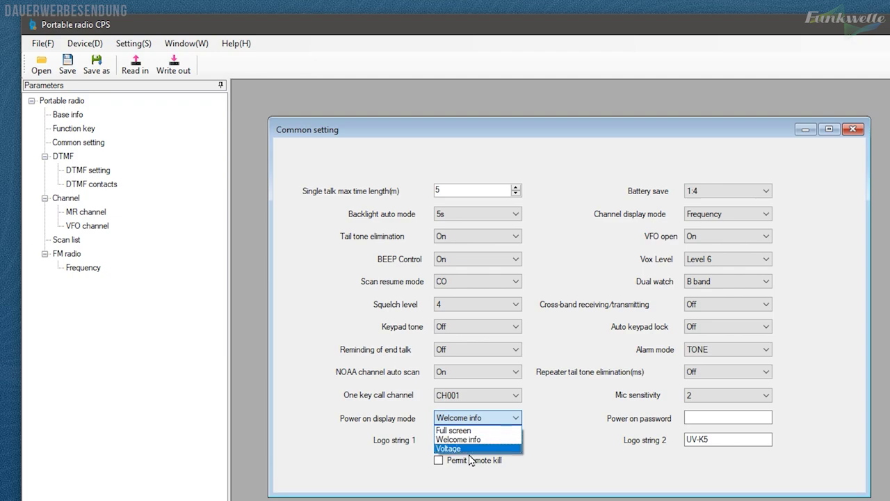
left_click(539, 445)
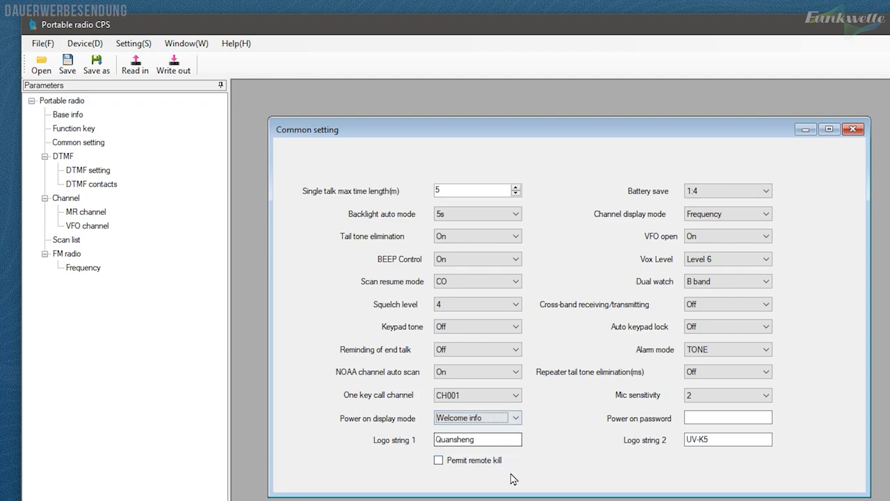
- Set logo string 1 to "Funkwelle" and logo string 2 to "DL2ART" in the common settings
key("Tab")
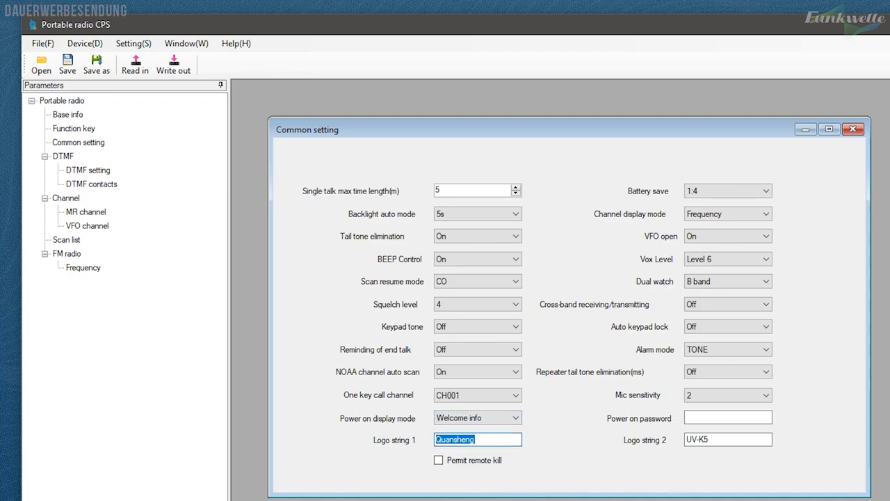
type("Funkwelle")
left_click(697, 439)
double_click(698, 439)
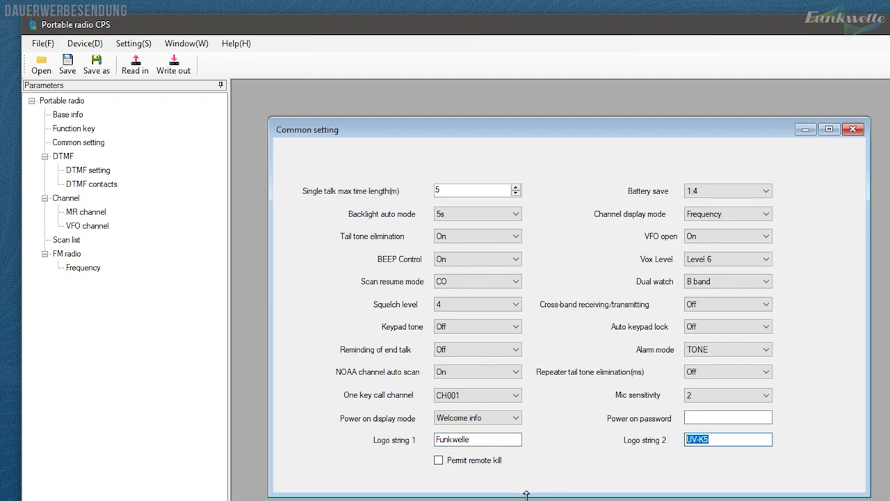
type("DL2ART")
- Choose 1:4 for battery save and Channel name for the channel display mode
left_click(766, 192)
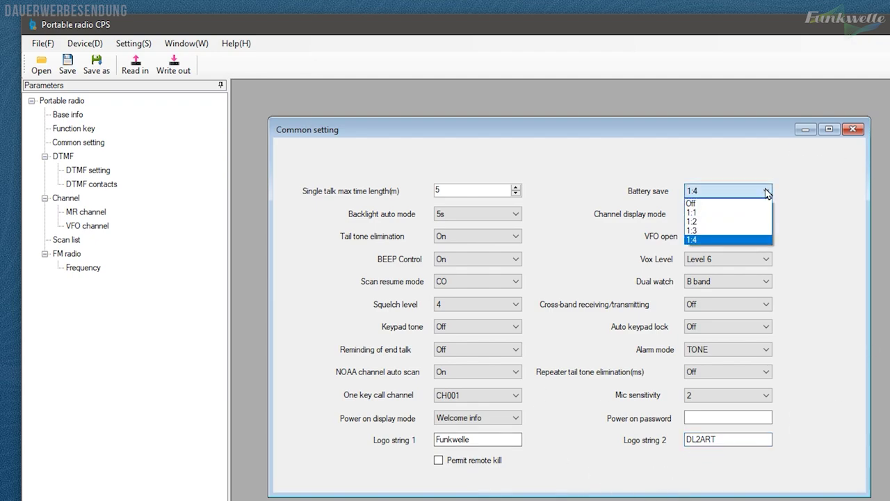
left_click(756, 240)
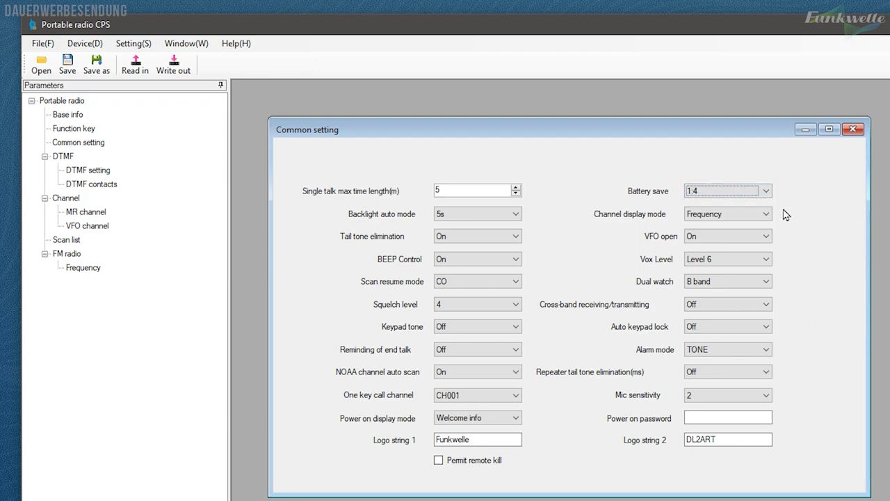
left_click(762, 217)
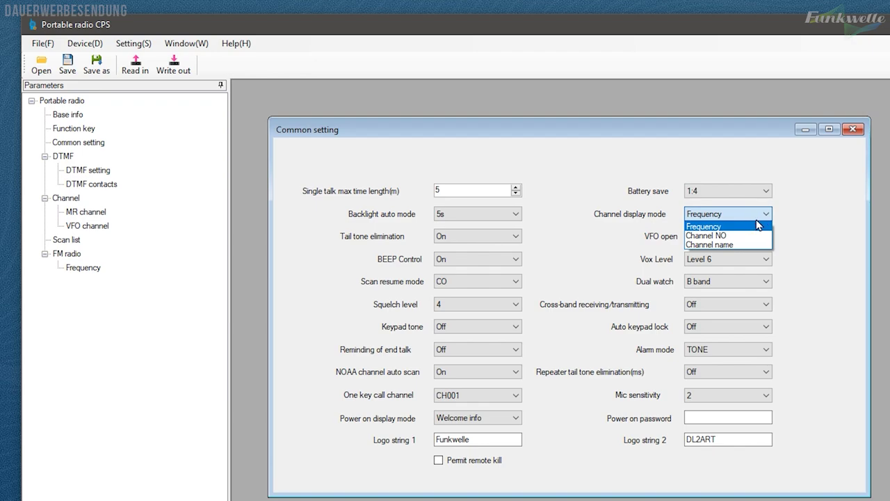
left_click(730, 246)
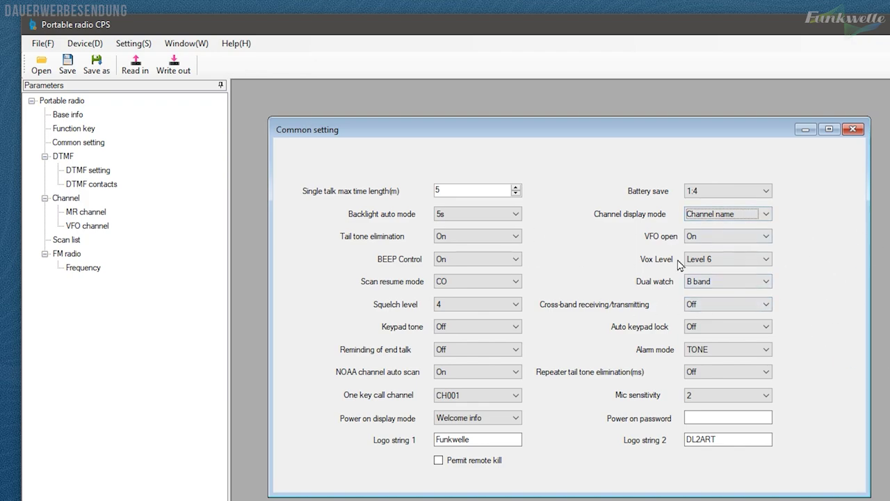
- Check the Vox level options and set dual watch to A band
left_click(764, 263)
left_click(765, 268)
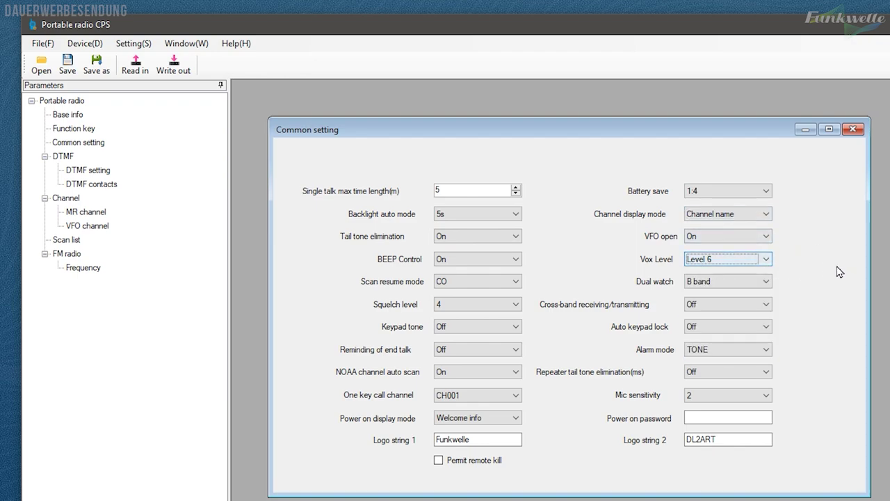
left_click(753, 287)
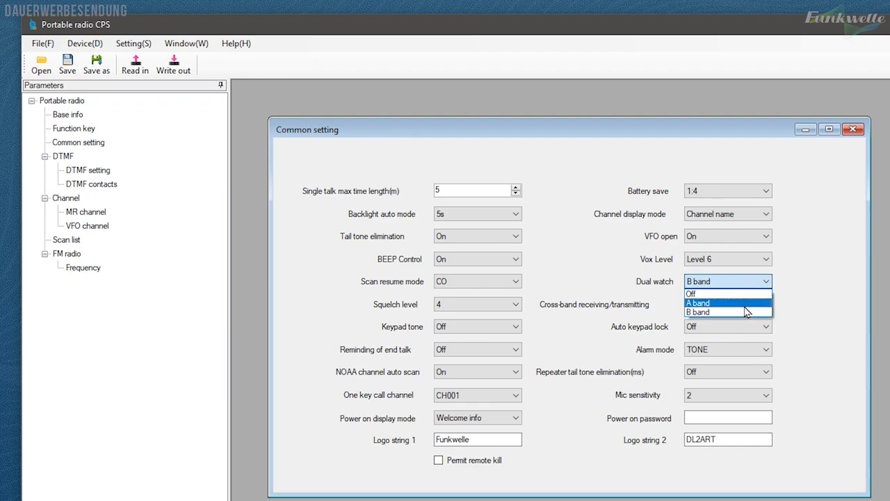
left_click(745, 306)
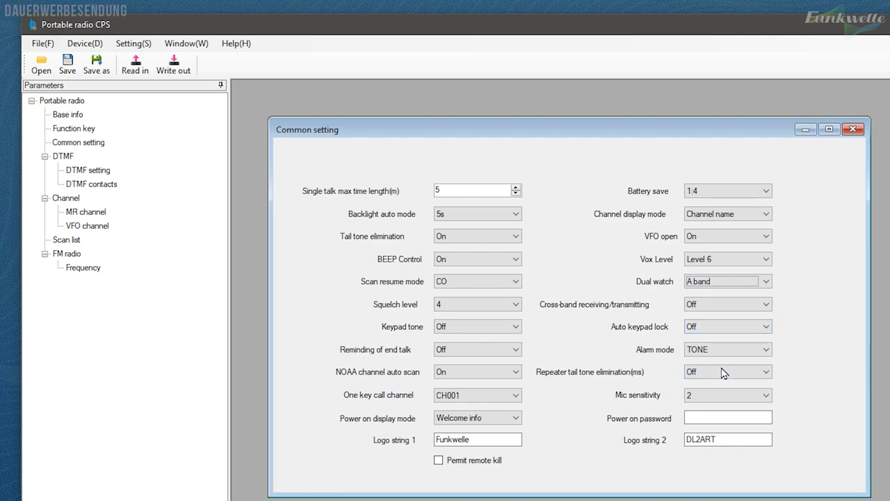
- Check the alarm mode options and the power on password field, and close the common settings
left_click(734, 350)
left_click(768, 353)
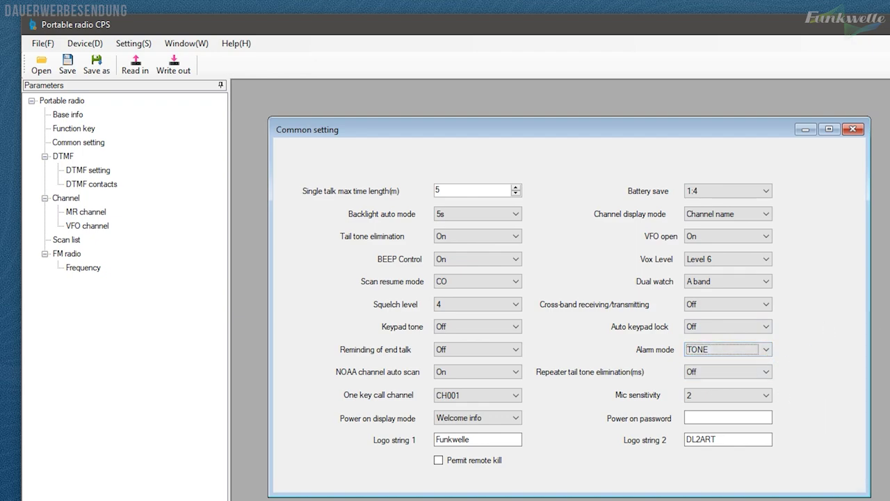
left_click(708, 419)
left_click(853, 130)
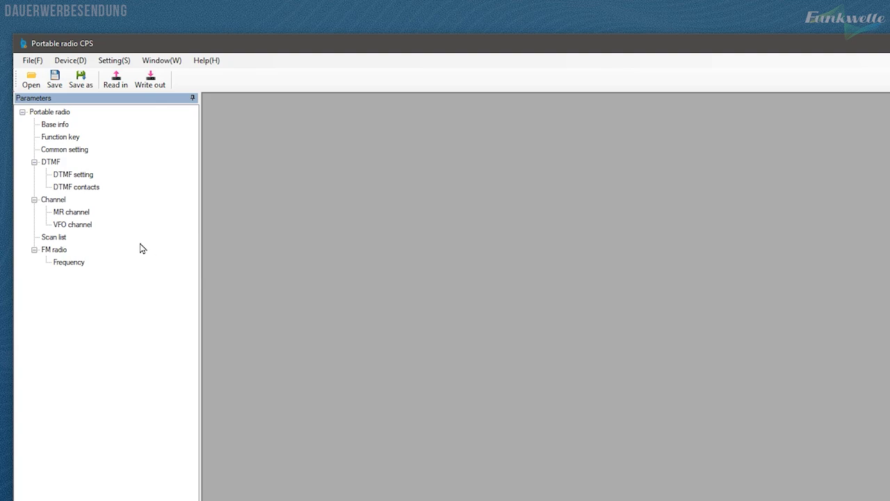
- Examine the DTMF settings, including the separate code, decode response and group call code options, and review the DTMF contacts
double_click(62, 175)
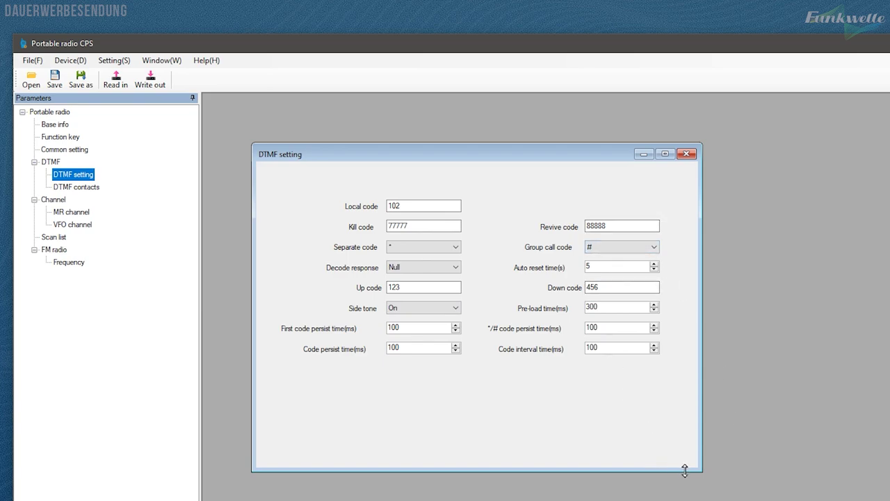
left_click(455, 247)
left_click(471, 245)
left_click(443, 268)
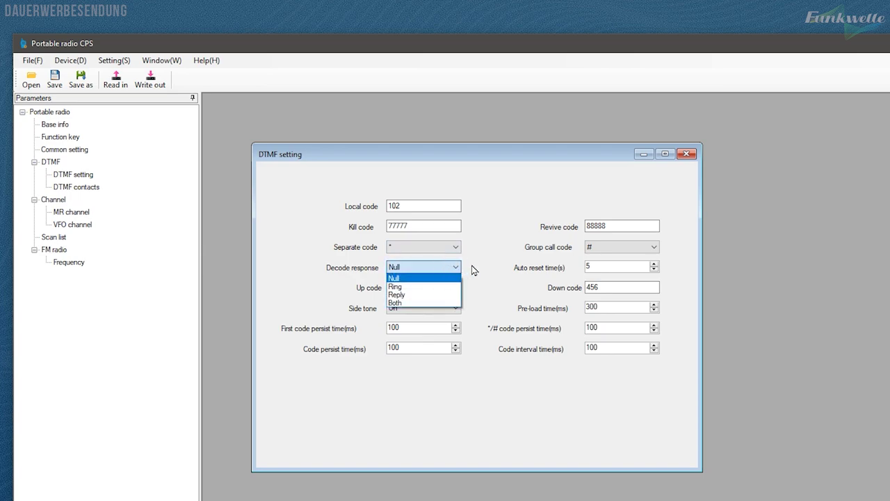
left_click(622, 248)
left_click(622, 247)
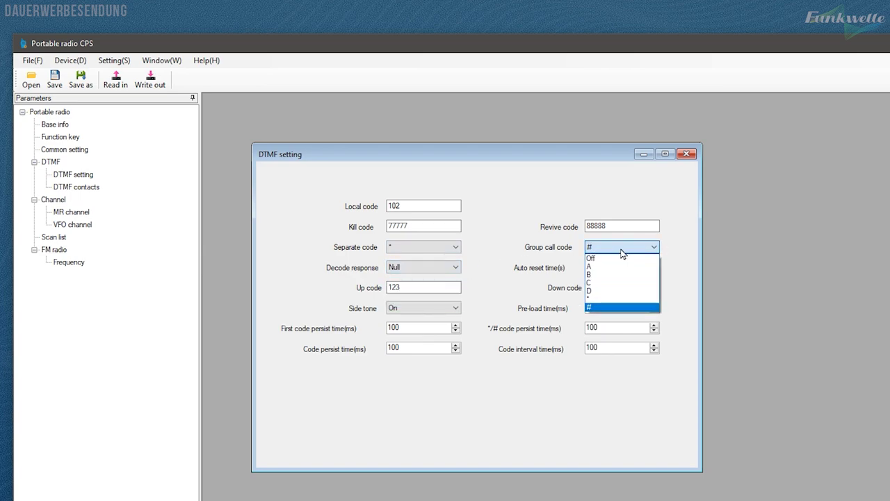
left_click(679, 245)
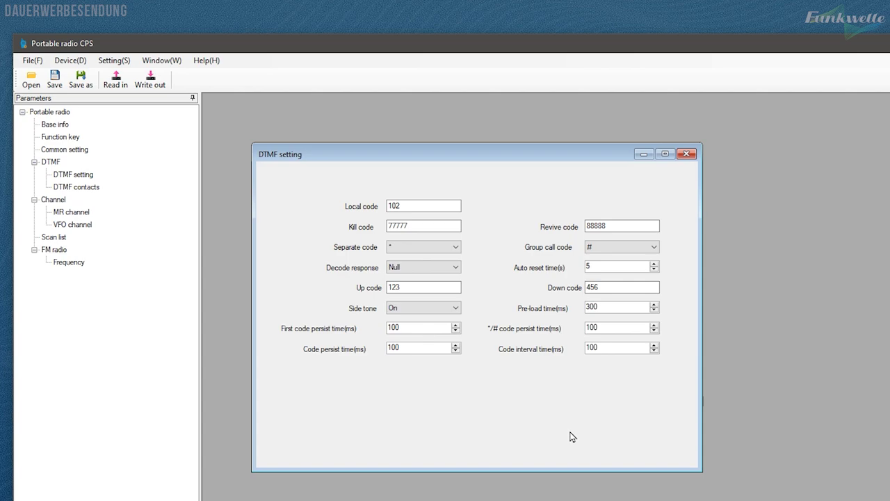
left_click(687, 154)
left_click(82, 190)
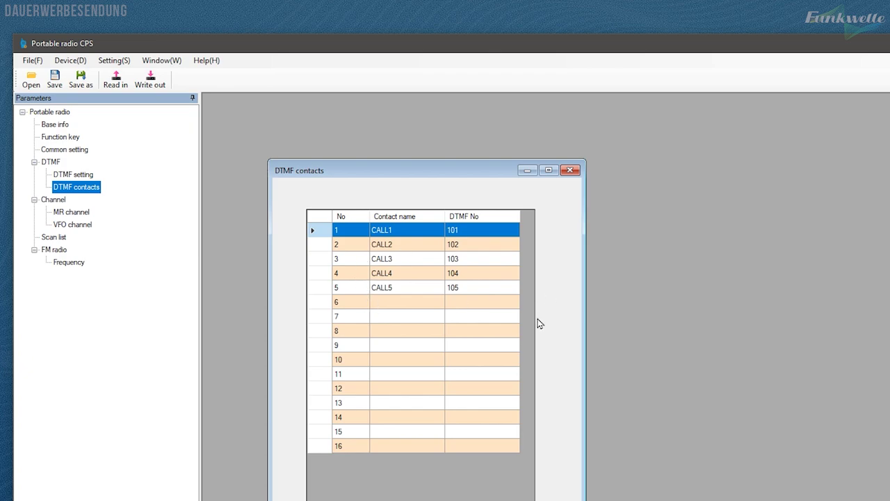
left_click(570, 170)
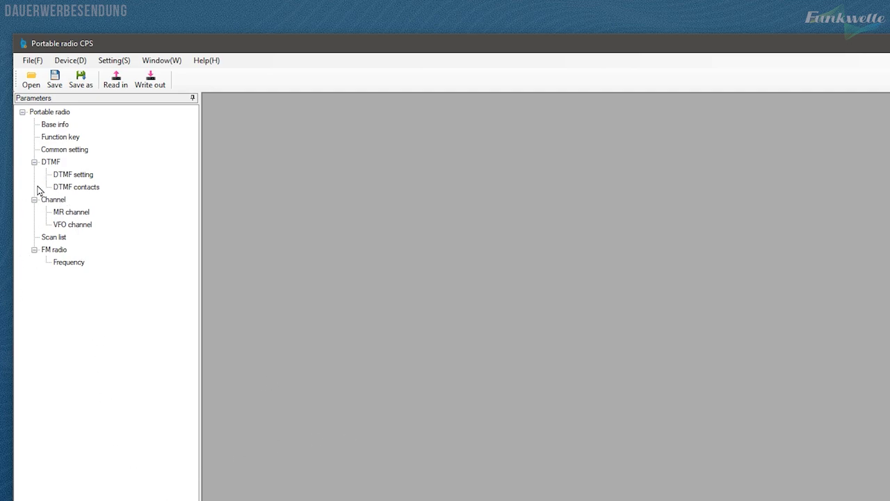
- Show the MR channel list at full size and look through its channel rows and parameter columns
double_click(73, 213)
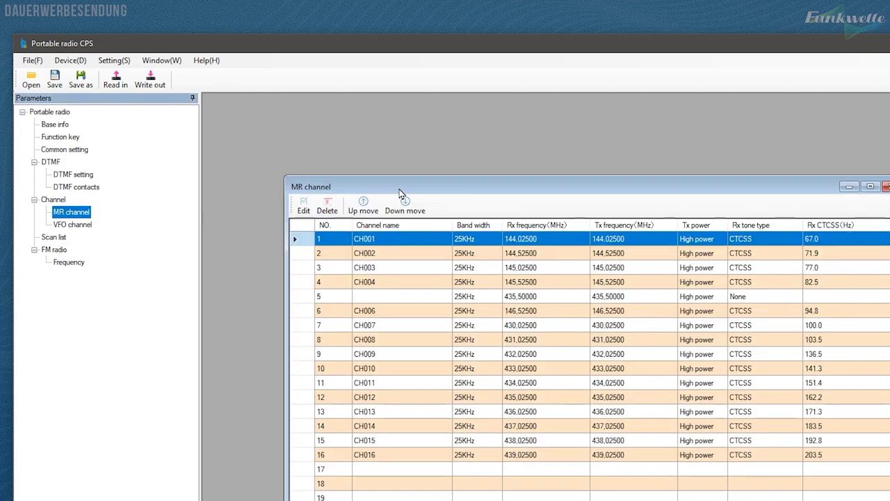
left_click(870, 187)
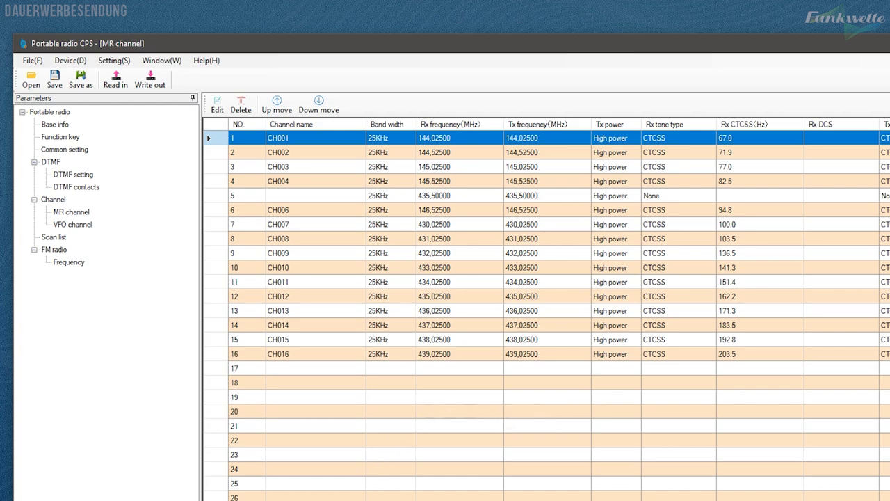
scroll(557, 313, "down", 1)
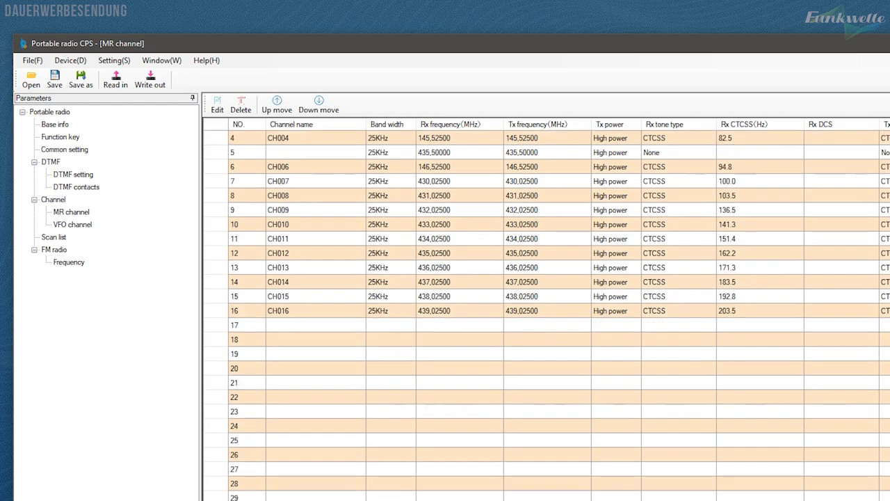
scroll(556, 313, "down", 20)
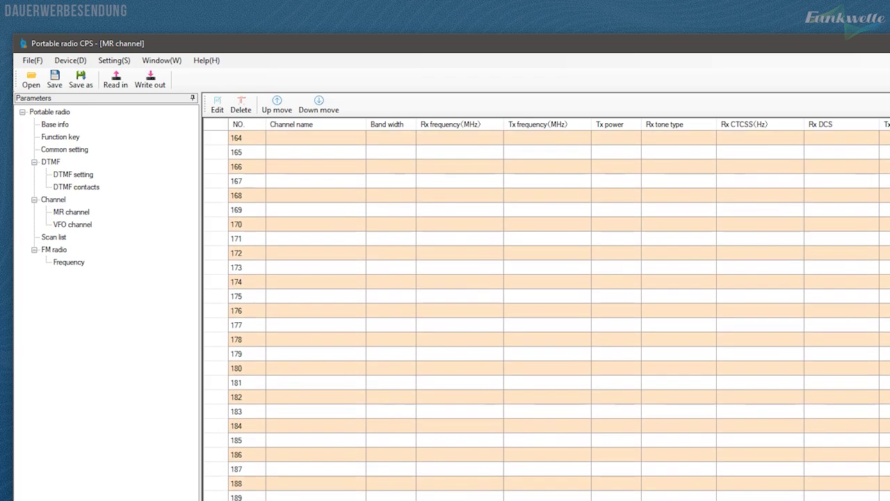
scroll(556, 313, "down", 1)
scroll(556, 313, "up", 20)
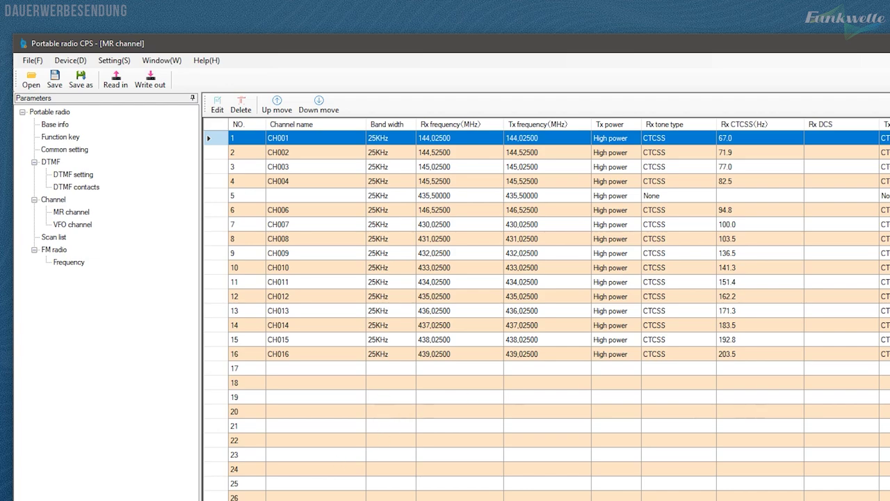
scroll(560, 313, "right", 10)
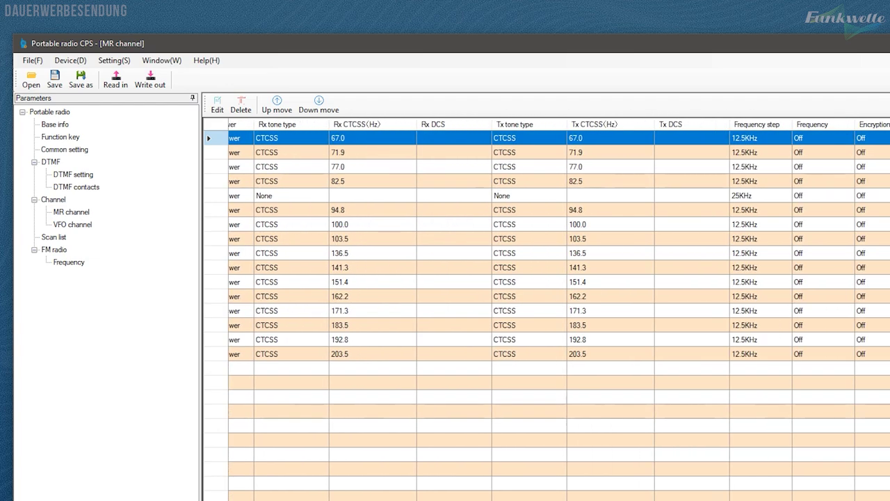
scroll(317, 320, "left", 10)
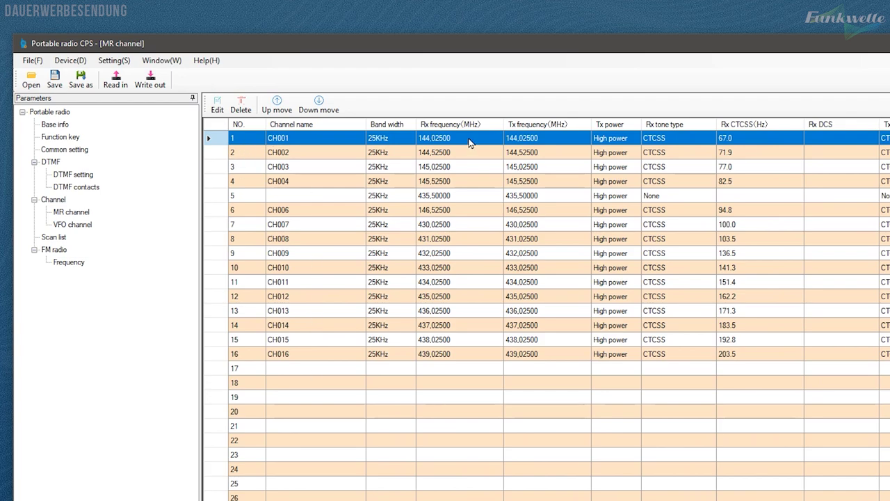
- Rename MR channel 1 as "Bergheim70" and set its receiving frequency to 439,10000 MHz
double_click(309, 141)
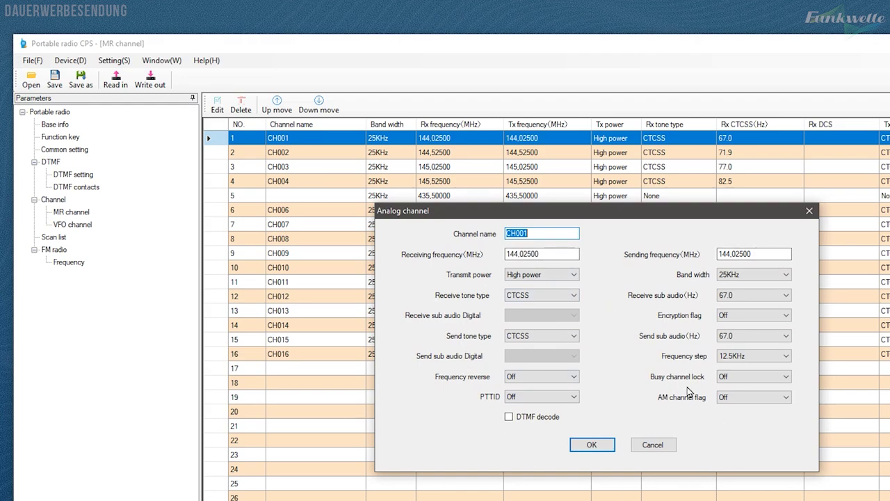
type("Bergheim70")
key("Tab")
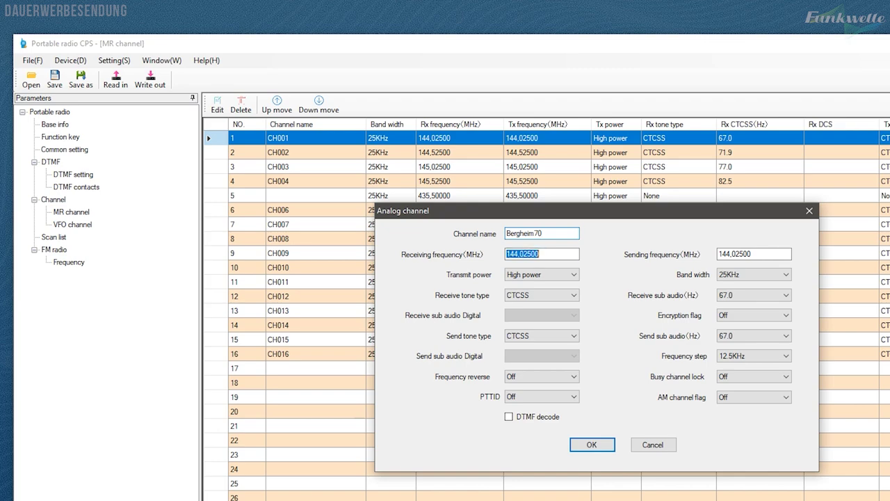
key("Home")
key("shift+Right")
type("435")
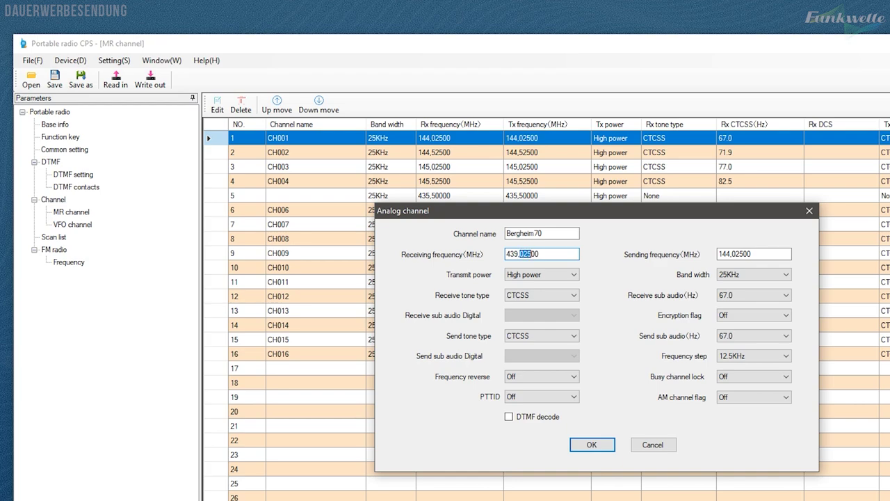
type("10000")
- Copy the receiving frequency into the sending frequency and change it to 432,10000 MHz
key("ctrl+a")
key("ctrl+c")
key("Tab")
key("ctrl+v")
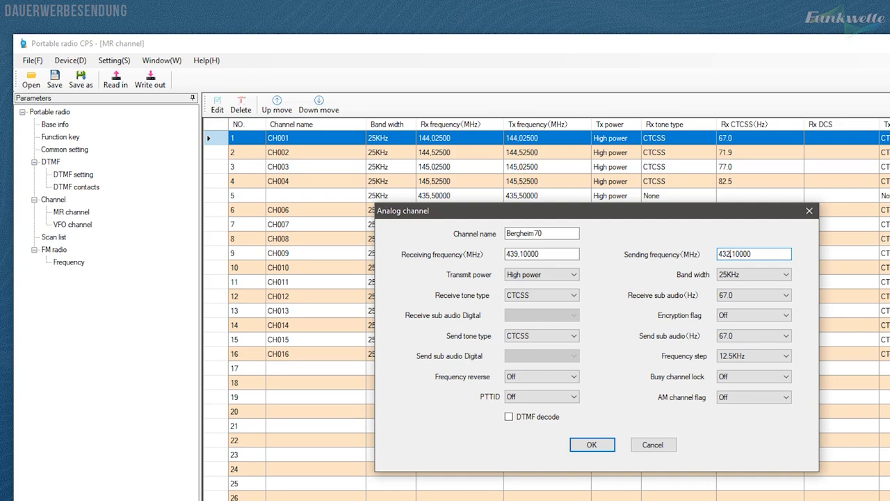
- Set the Bergheim70 channel's transmit power to Middle power and its receive tone type to None
left_click(571, 275)
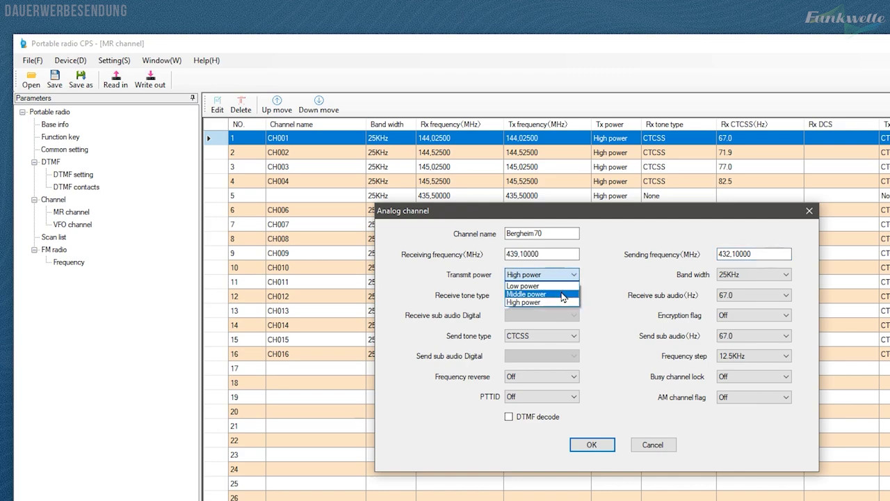
left_click(563, 297)
left_click(564, 296)
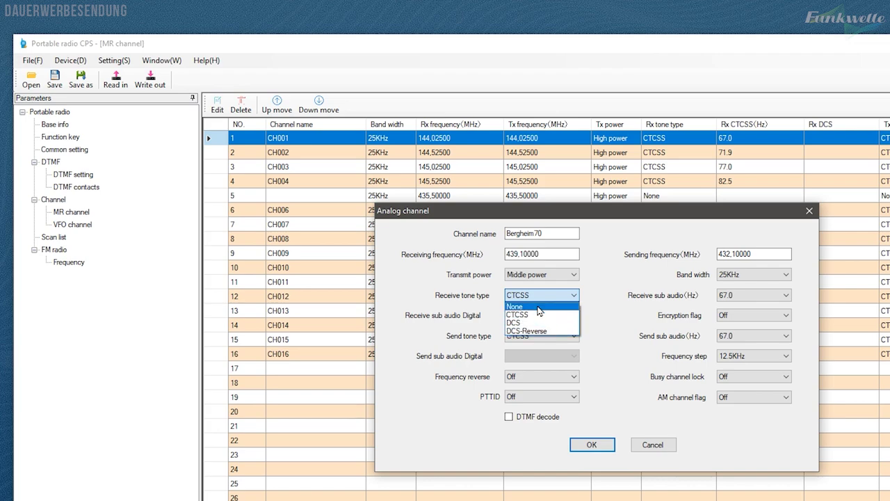
left_click(538, 308)
- Review the CTCSS frequencies for the send sub audio, and set the send tone type to None
left_click(561, 338)
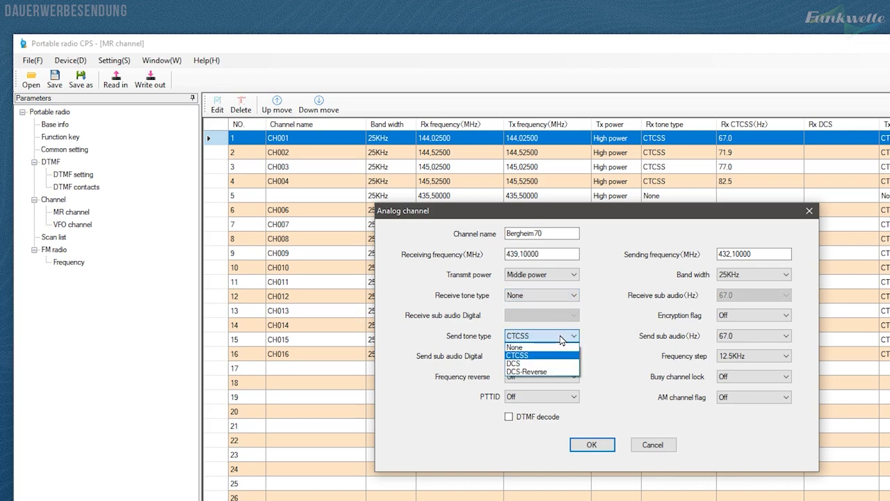
left_click(561, 359)
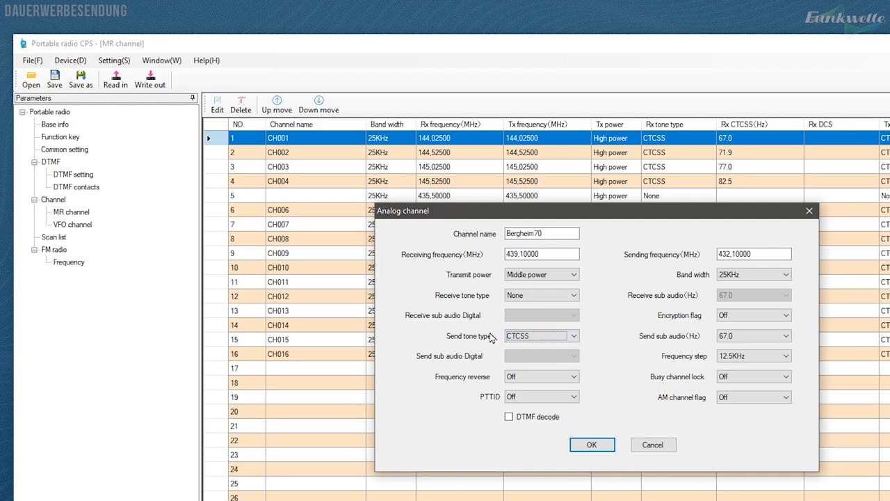
left_click(777, 339)
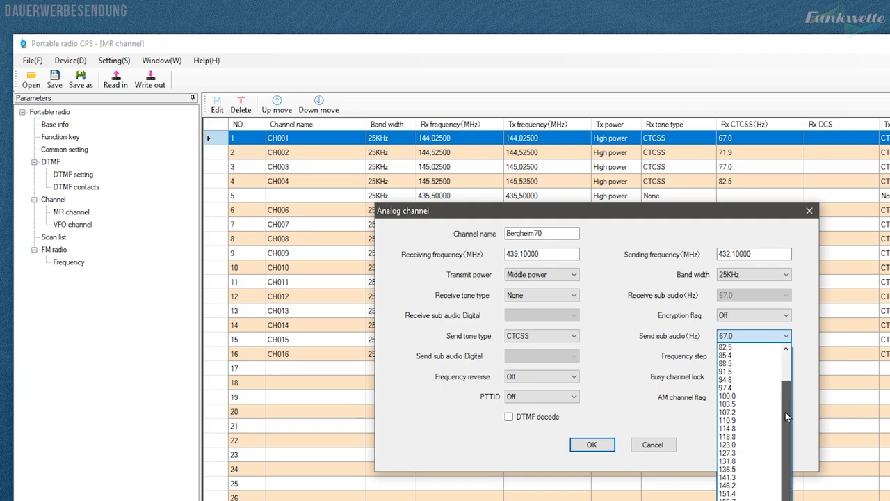
left_click(725, 346)
left_click(573, 336)
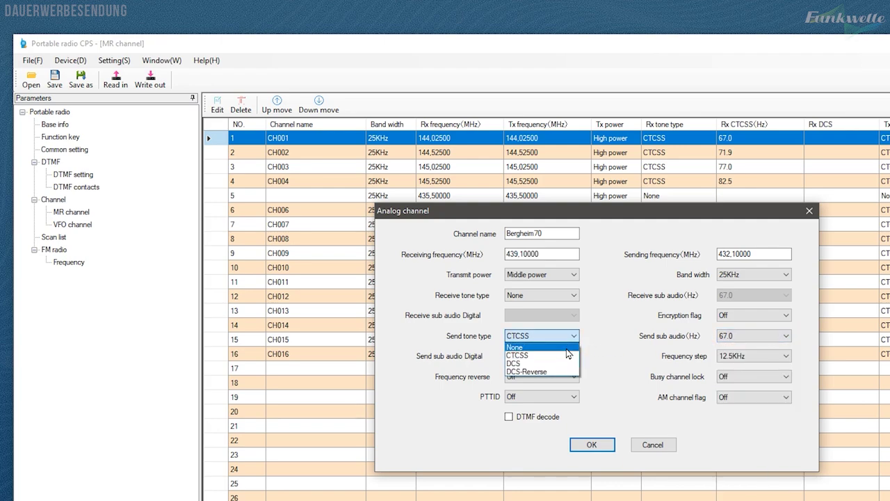
left_click(576, 346)
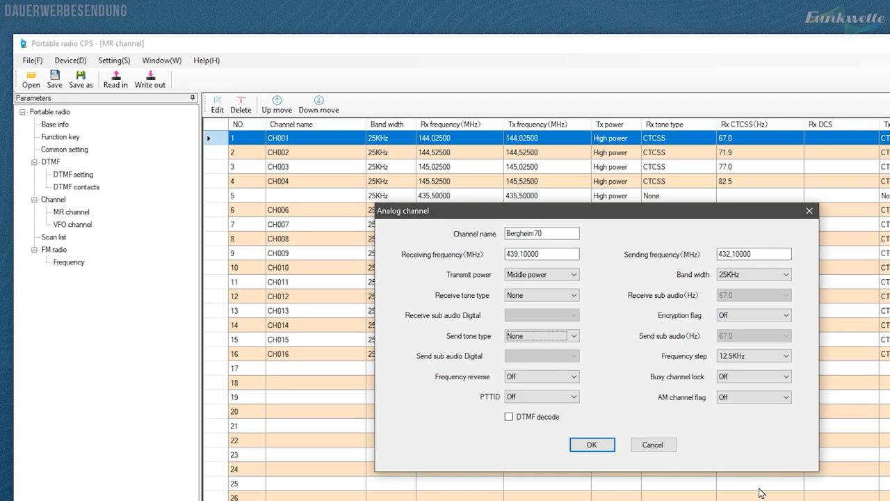
- Keep the band width at 25KHz and the frequency step at 12.5KHz, and save the Bergheim70 channel
left_click(788, 277)
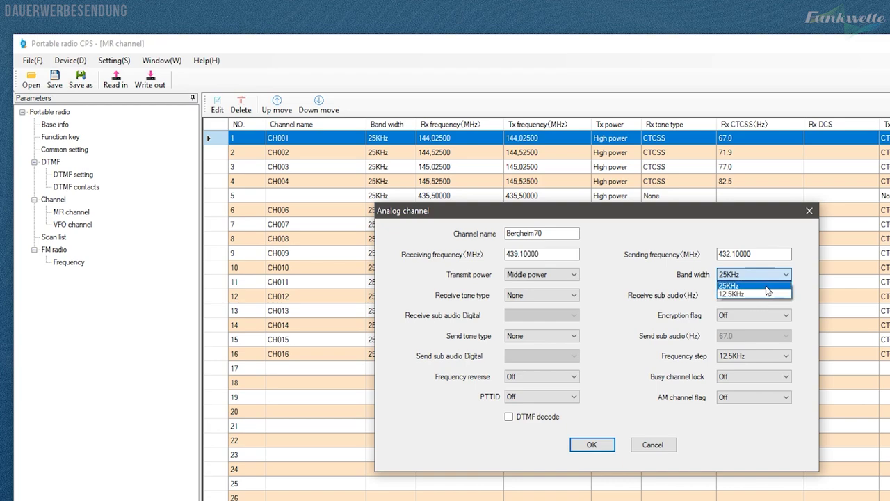
left_click(773, 284)
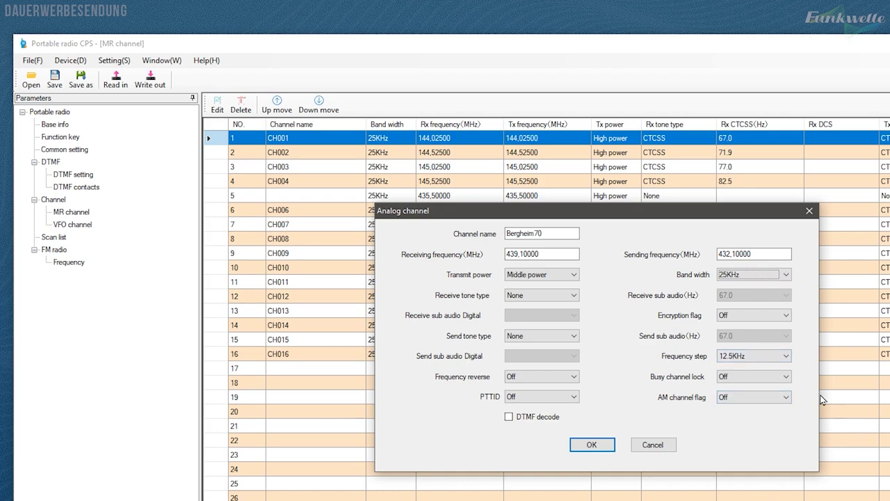
left_click(784, 356)
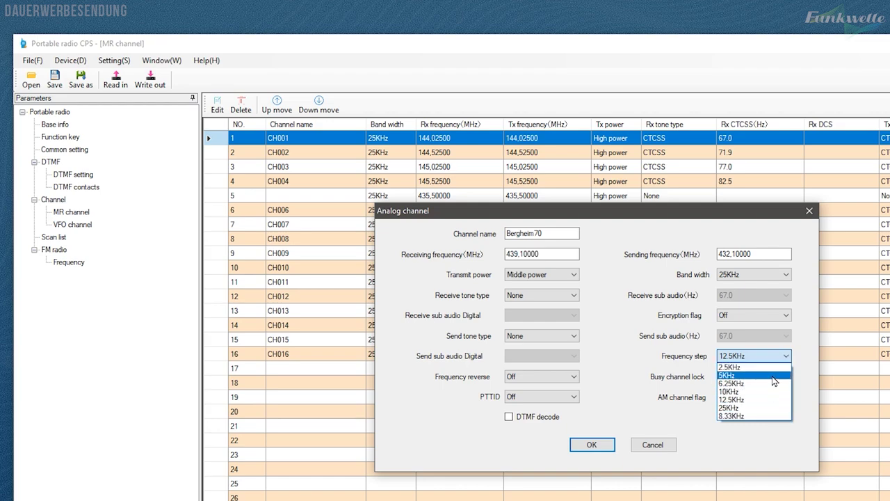
left_click(802, 356)
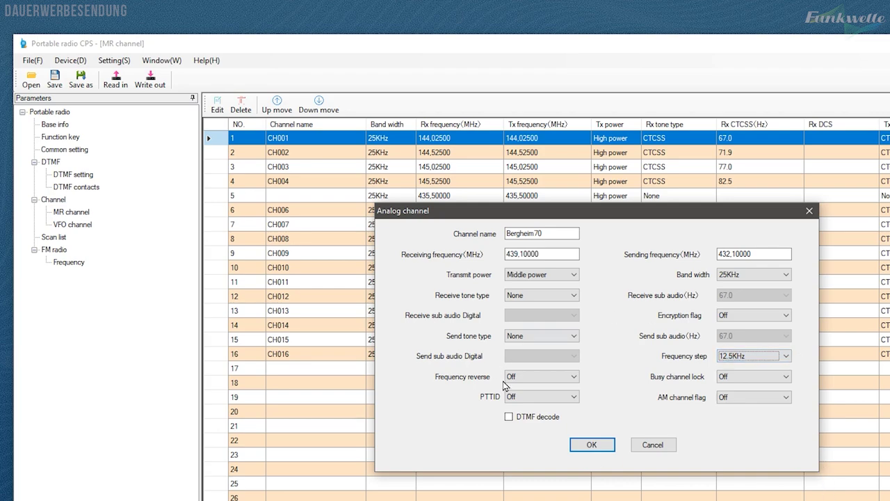
left_click(593, 446)
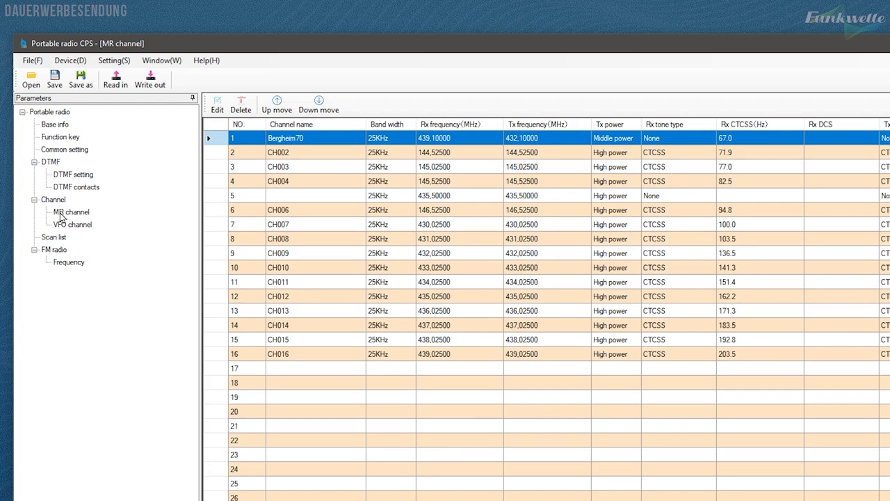
- Move the Bergheim70 channel down to position 4 in the MR channel list and back up to position 2
left_click(297, 173)
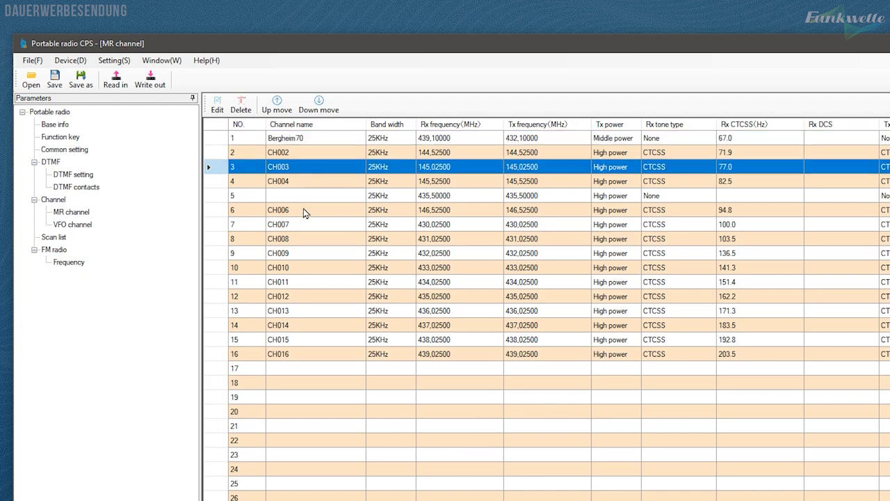
left_click(289, 139)
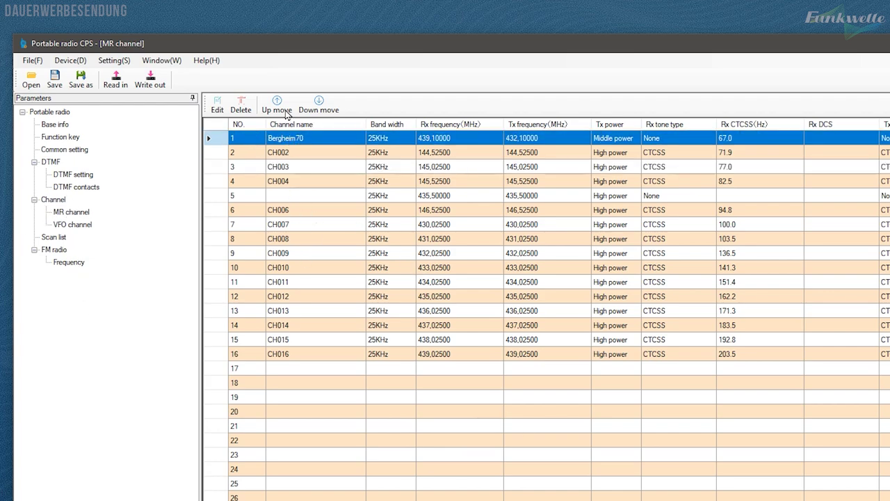
left_click(319, 109)
left_click(319, 109)
left_click(319, 110)
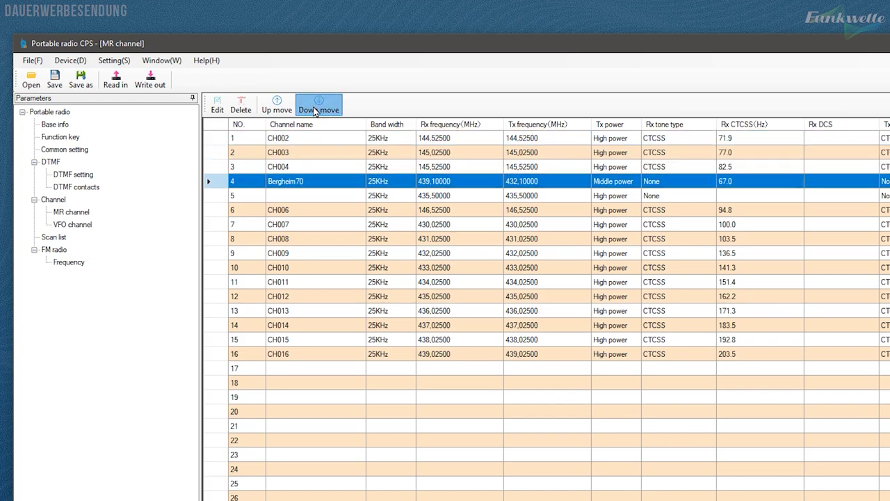
left_click(277, 105)
left_click(278, 106)
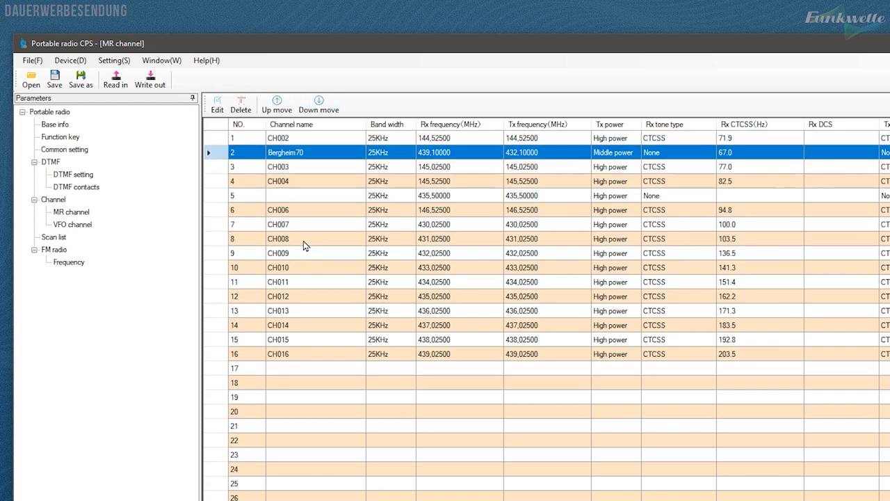
- Delete channel CH011 from the MR channel list
left_click(292, 281)
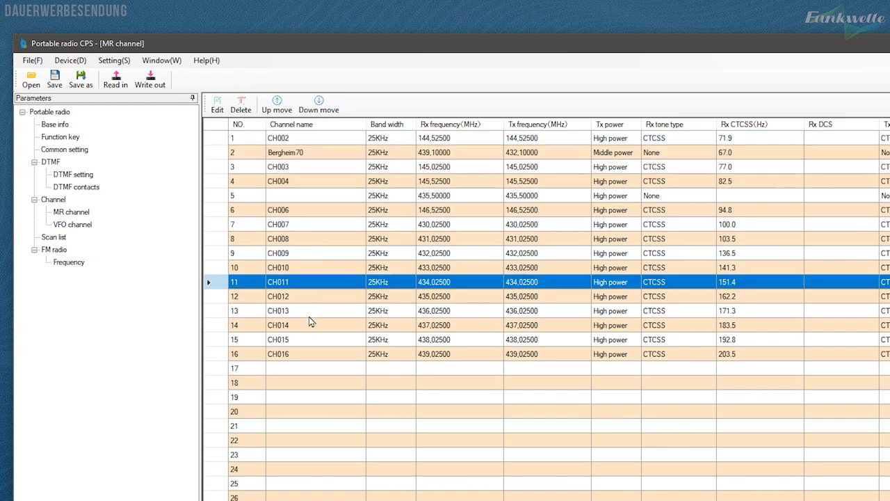
left_click(241, 105)
left_click(447, 346)
left_click(288, 202)
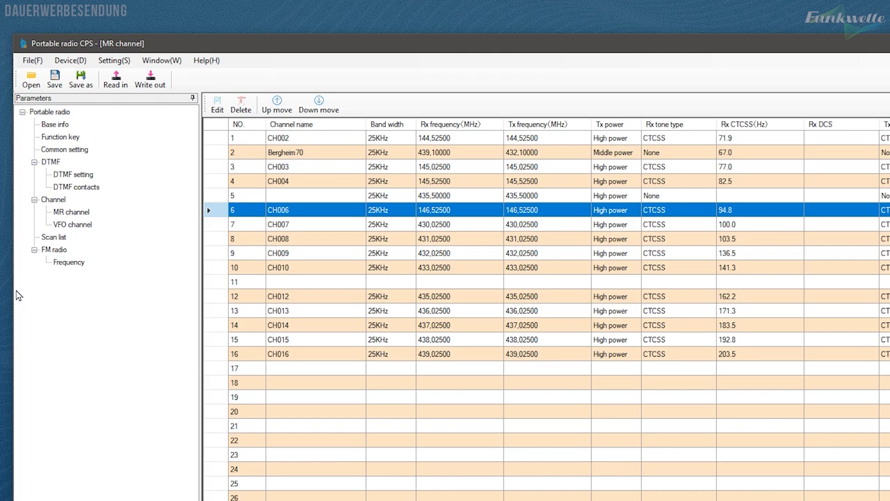
- Edit VFO channel F3(136M-174M)B and set its sending frequency to 144,90000 MHz
left_click(60, 227)
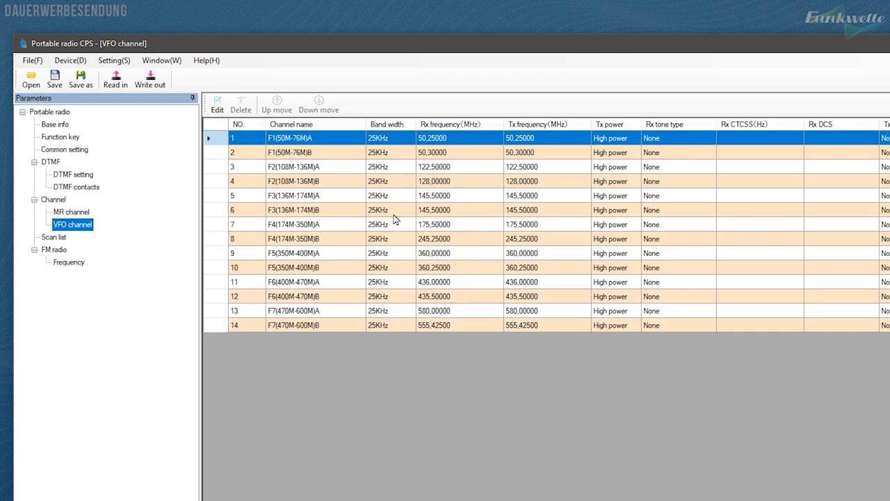
double_click(455, 214)
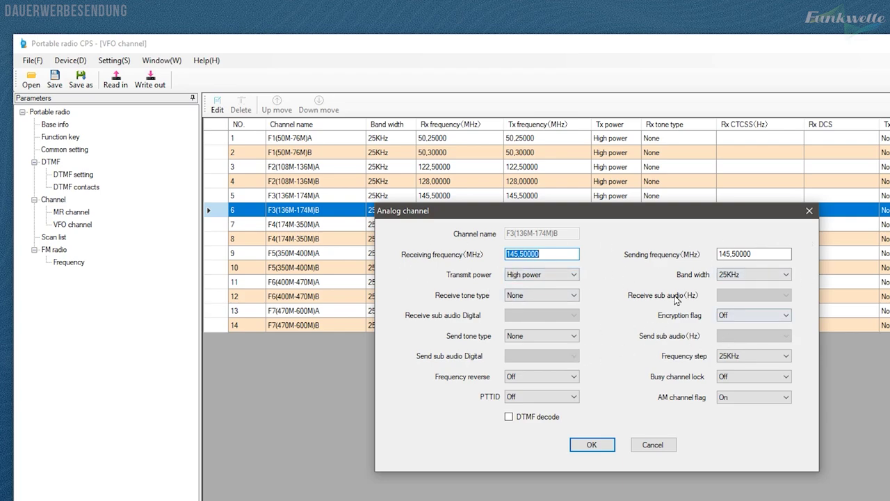
left_click(726, 255)
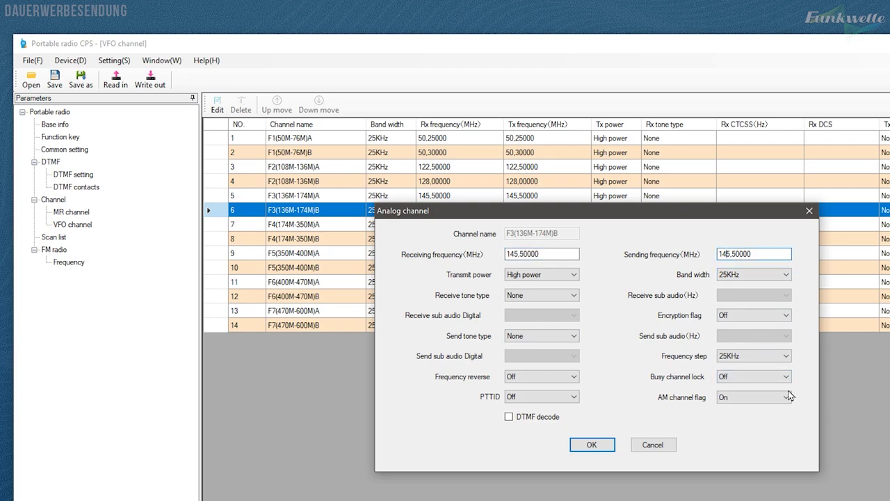
type("4")
left_click(536, 275)
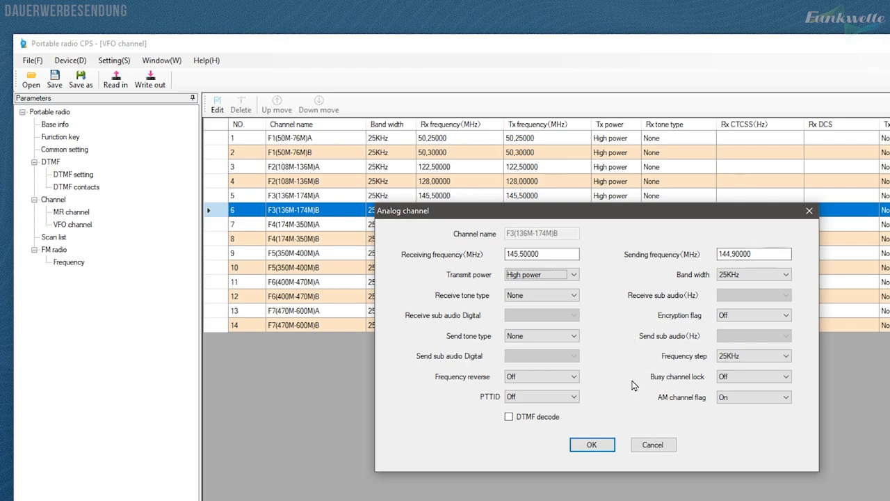
- Set the VFO channel's transmit power to Middle power and frequency step to 5KHz, keeping the 25KHz band width
left_click(573, 277)
left_click(562, 293)
left_click(766, 275)
left_click(765, 275)
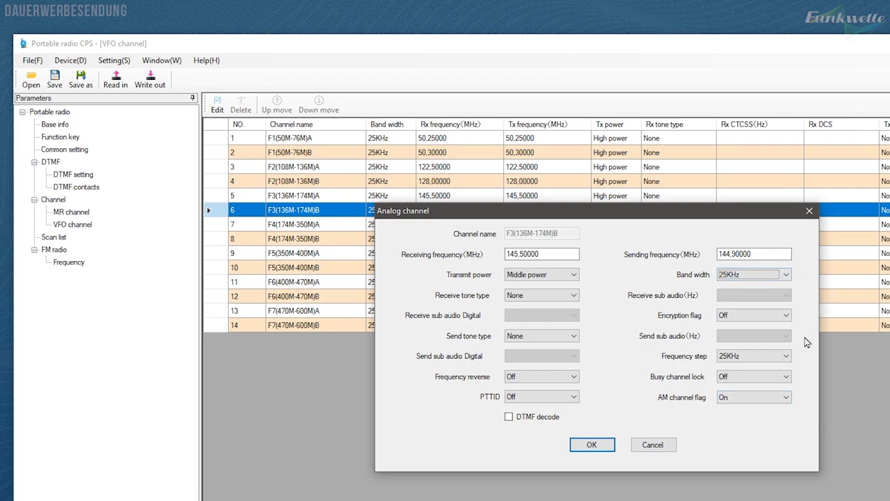
left_click(769, 358)
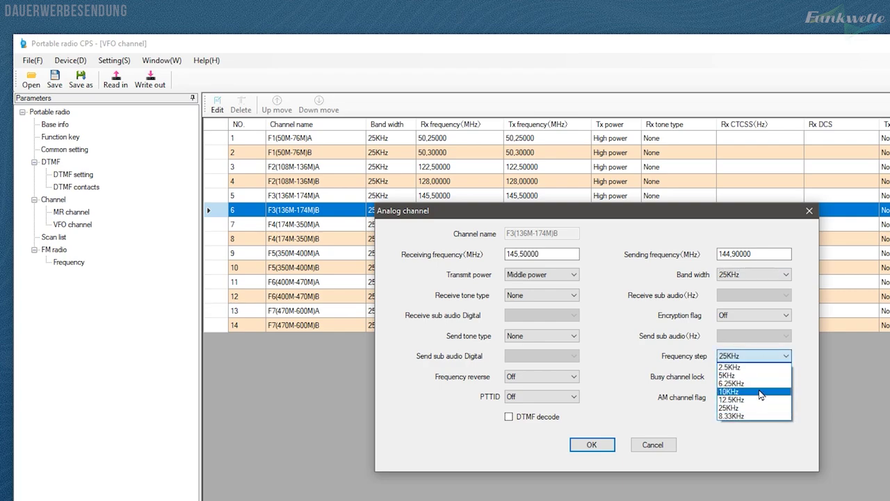
left_click(762, 375)
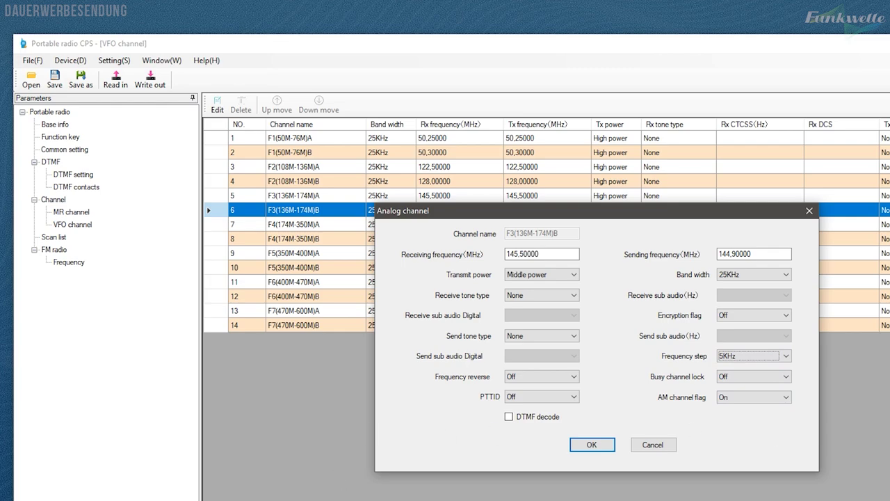
- Keep the receive and send tone types at None and save the VFO channel
left_click(574, 295)
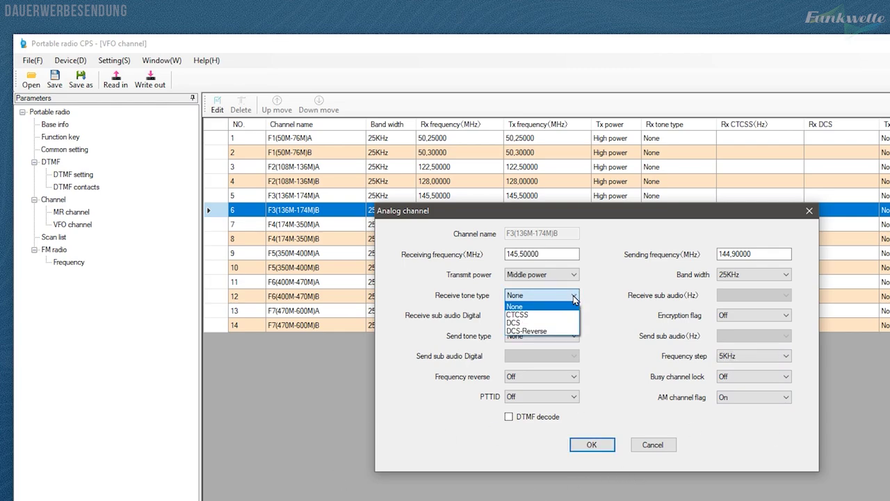
left_click(573, 303)
left_click(571, 338)
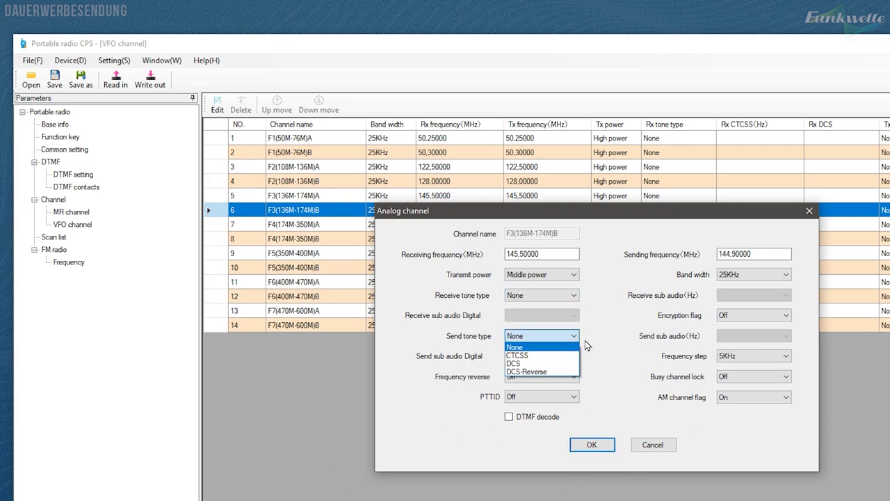
left_click(616, 341)
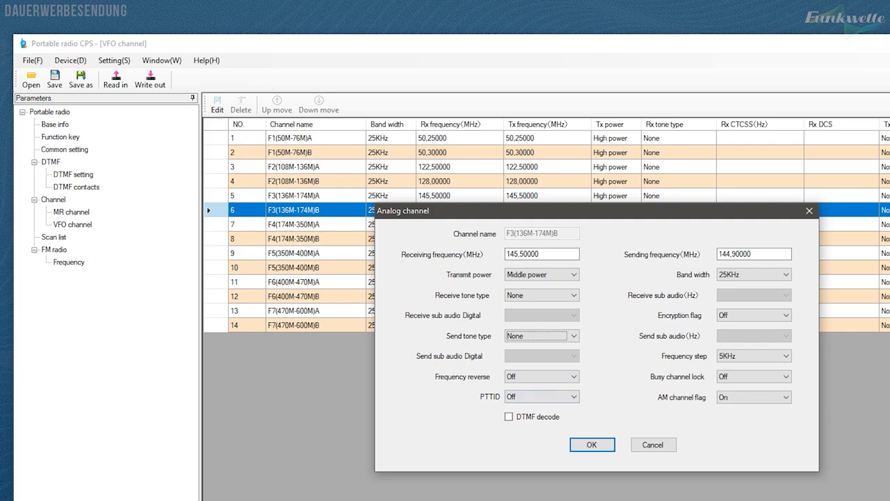
left_click(590, 444)
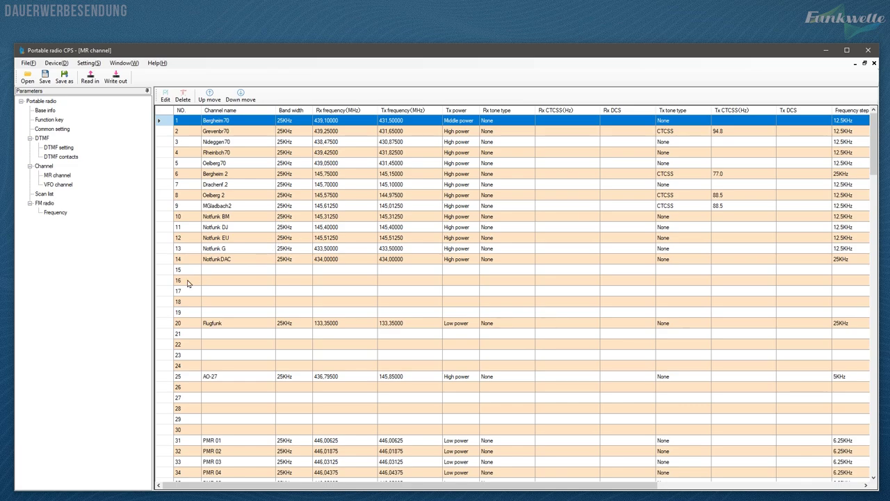
- Look through the programmed MR channels, and examine PMR 01's settings and frequency step options without changing them
scroll(318, 324, "down", 6)
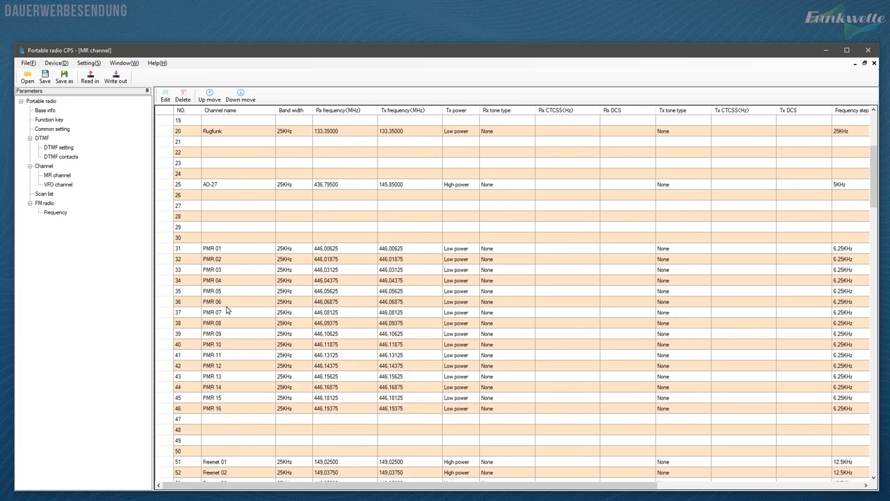
scroll(226, 310, "down", 4)
scroll(233, 407, "up", 3)
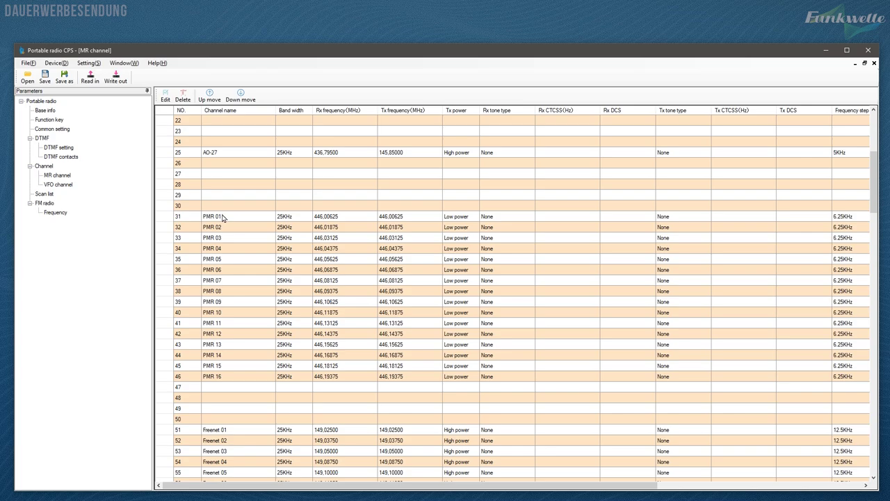
left_click(222, 217)
double_click(229, 220)
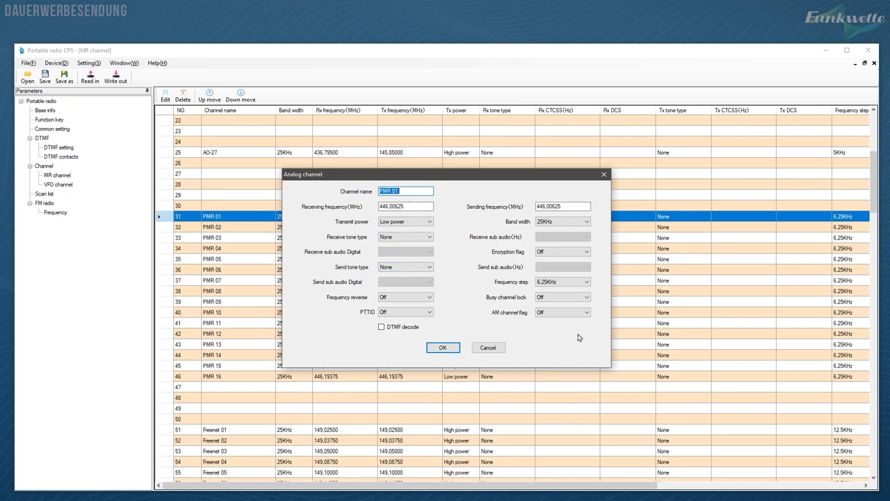
left_click(580, 284)
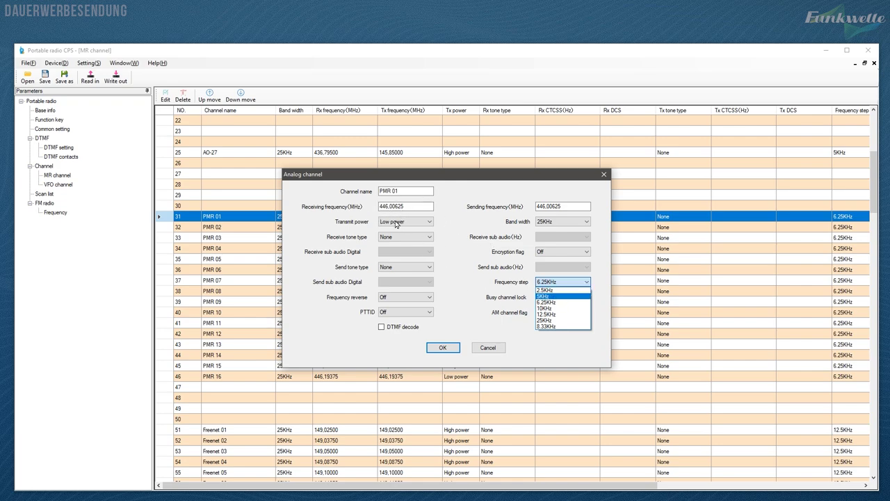
left_click(486, 349)
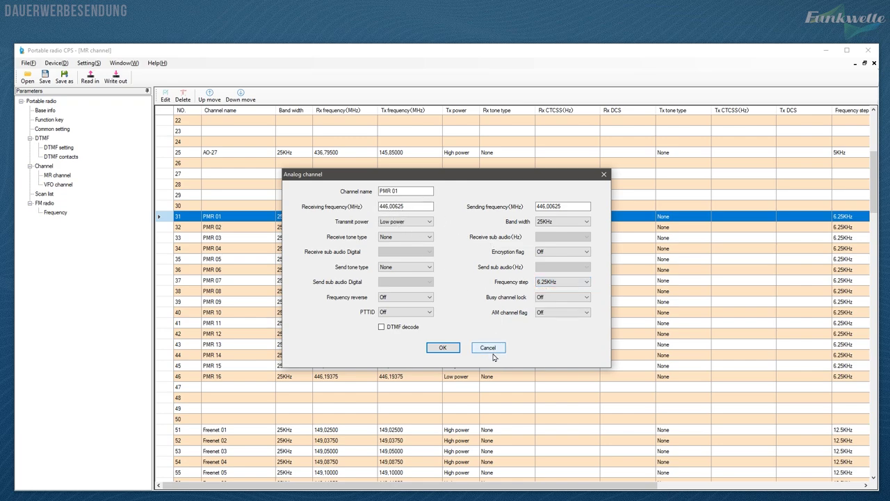
left_click(488, 347)
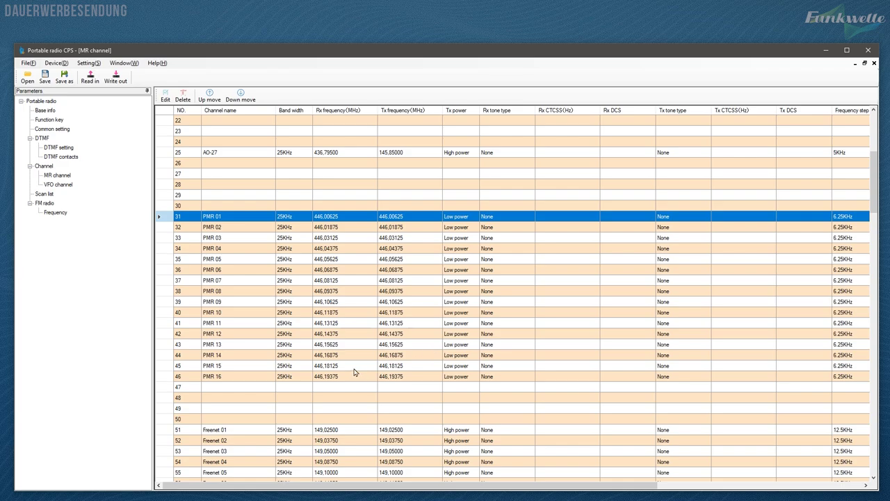
- Examine the Flugfunk channel's settings and its AM channel flag options, keeping the flag On and closing without saving
scroll(280, 344, "down", 2)
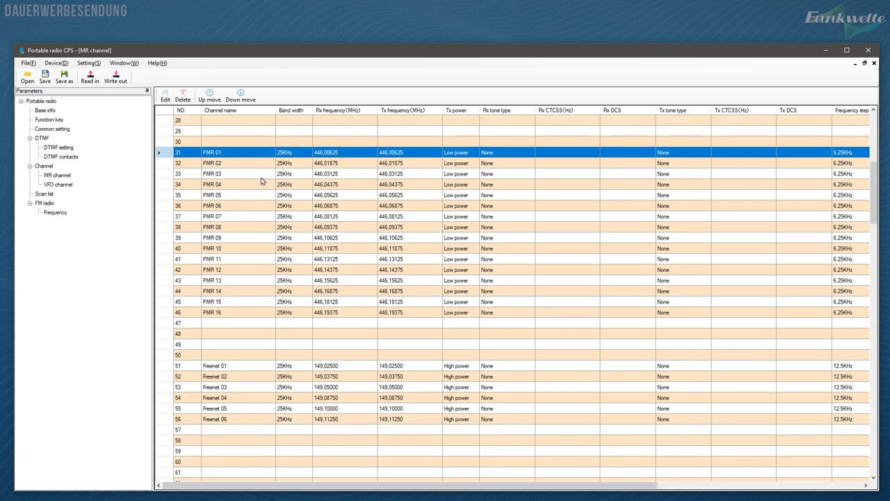
scroll(300, 380, "up", 3)
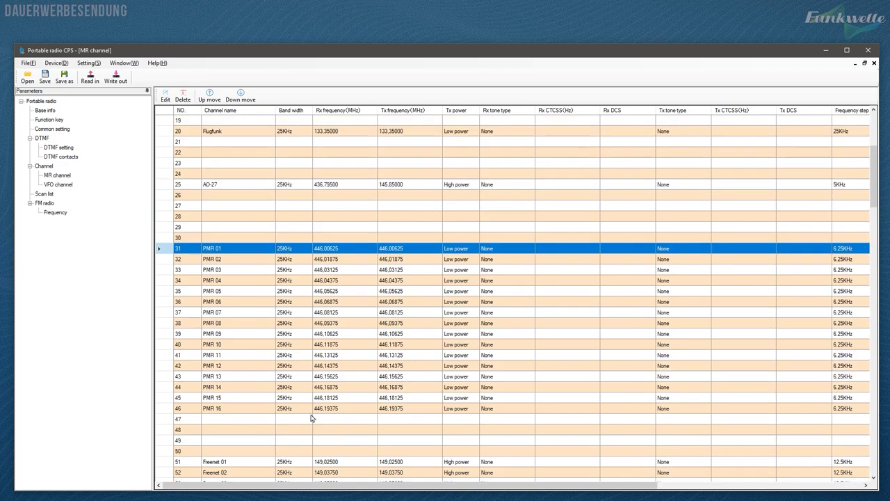
scroll(312, 417, "up", 4)
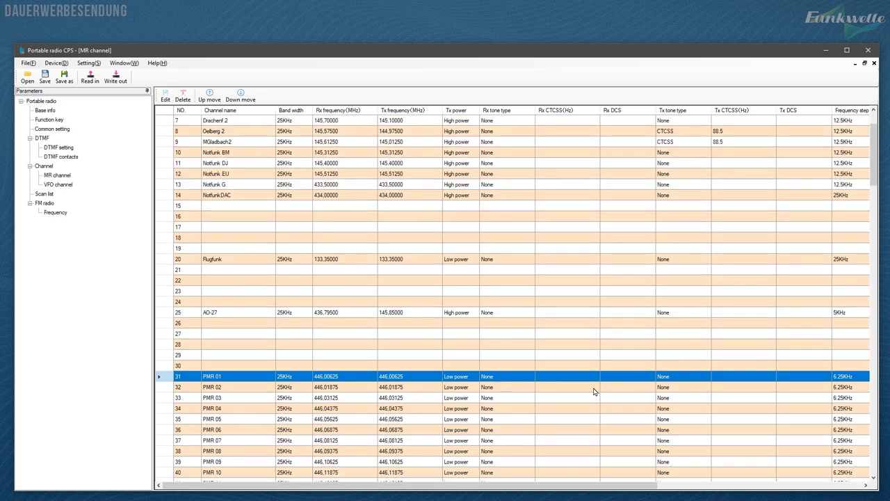
scroll(595, 392, "down", 1)
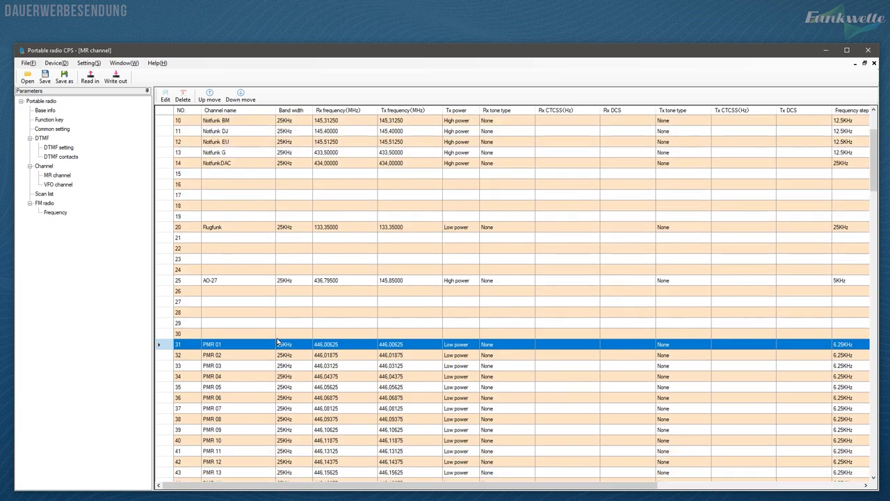
double_click(218, 228)
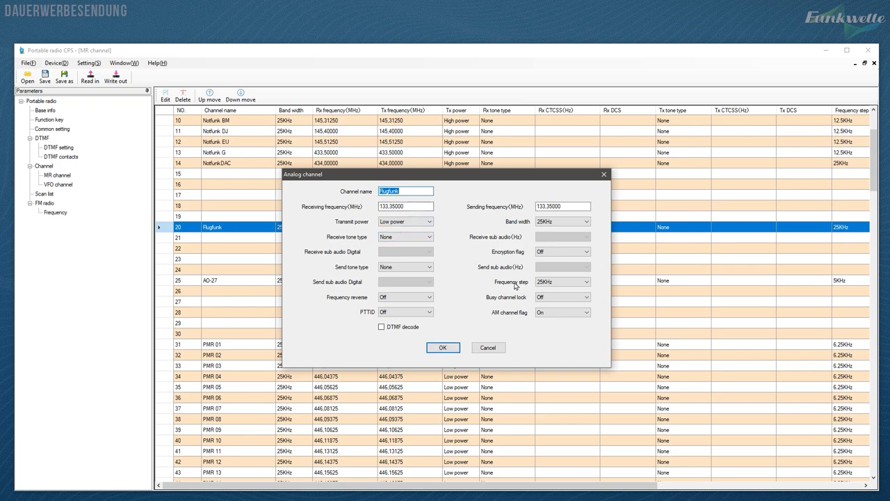
left_click(552, 314)
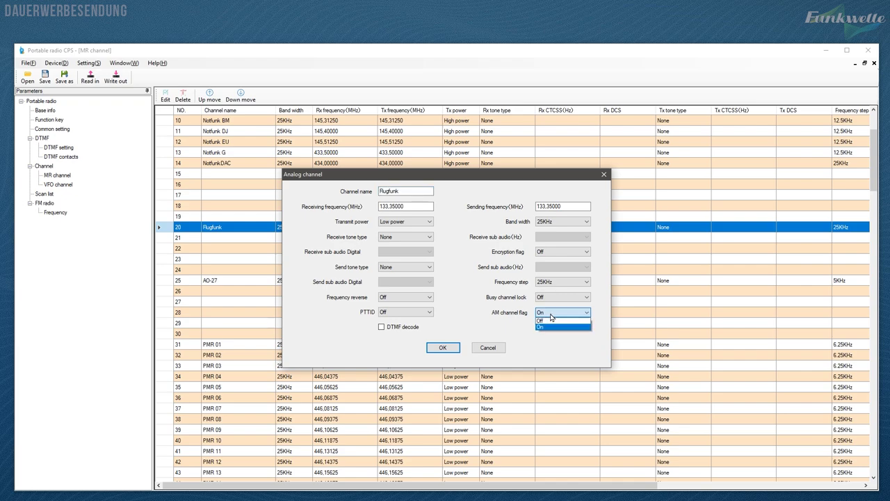
left_click(556, 327)
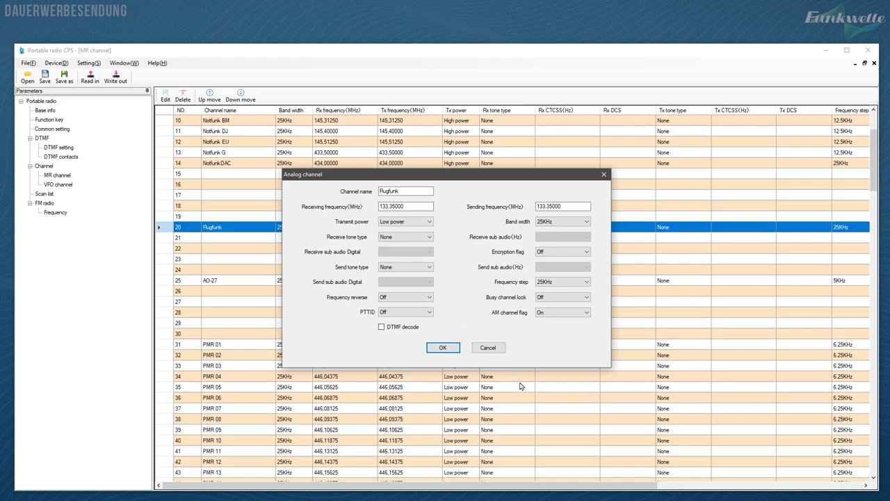
left_click(489, 350)
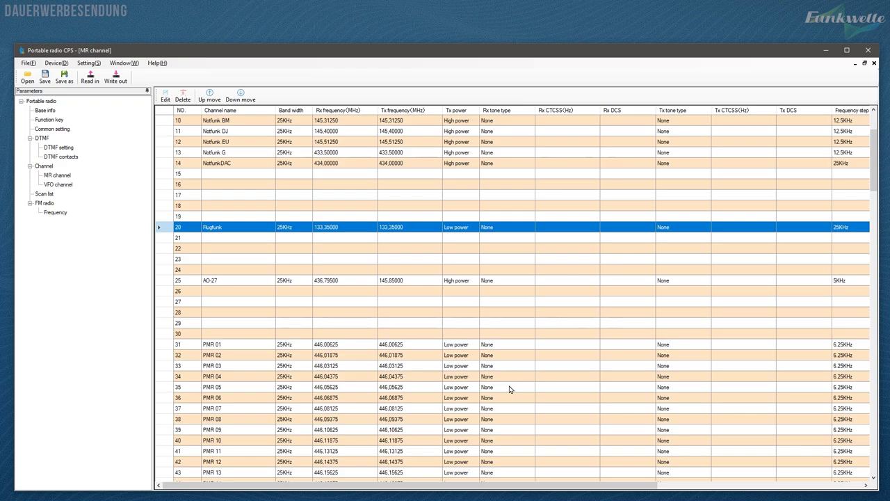
- Examine the AO-27 channel's receiving and sending frequencies without changing them, and look over the PMR and Freenet channels
scroll(426, 394, "down", 1)
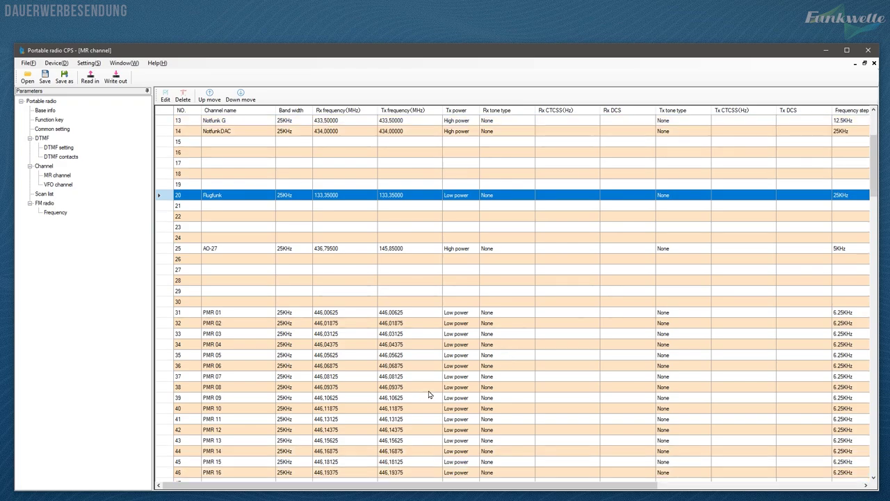
left_click(220, 250)
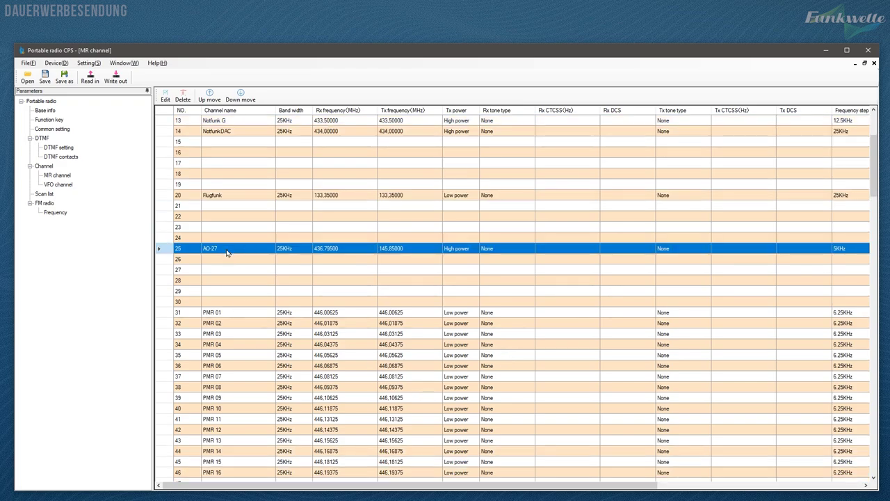
double_click(226, 252)
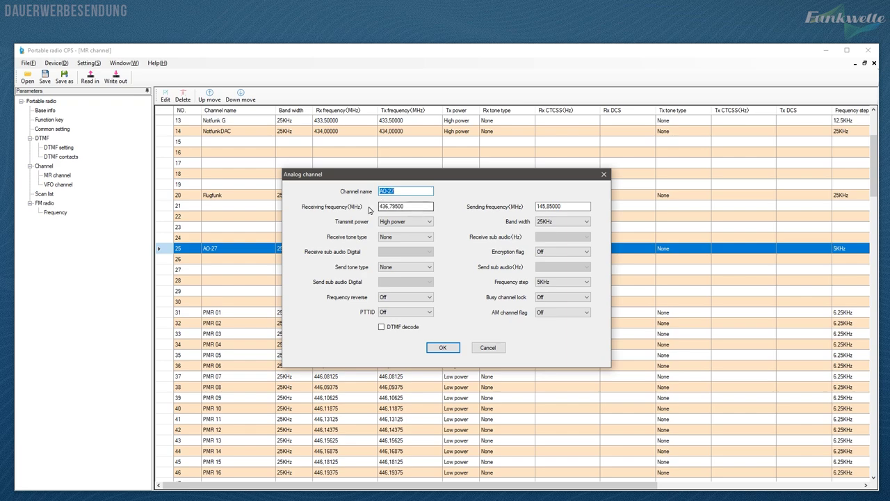
left_click(587, 207)
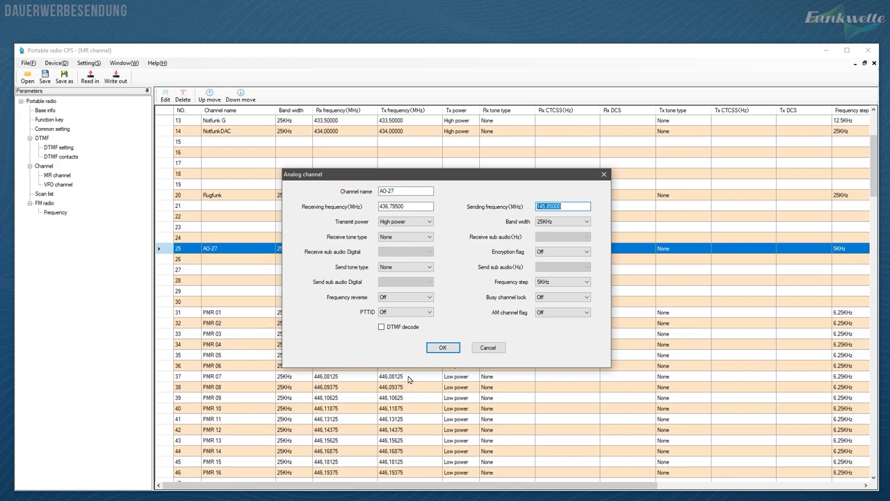
left_click(480, 353)
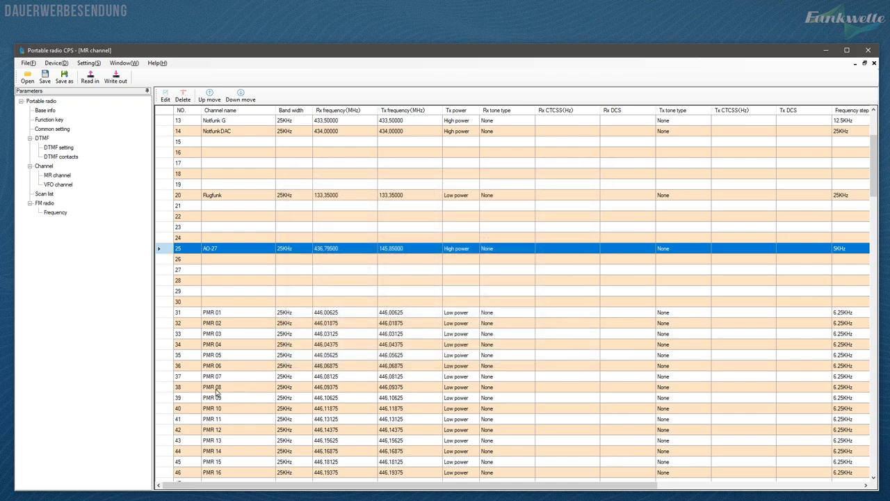
scroll(297, 400, "down", 2)
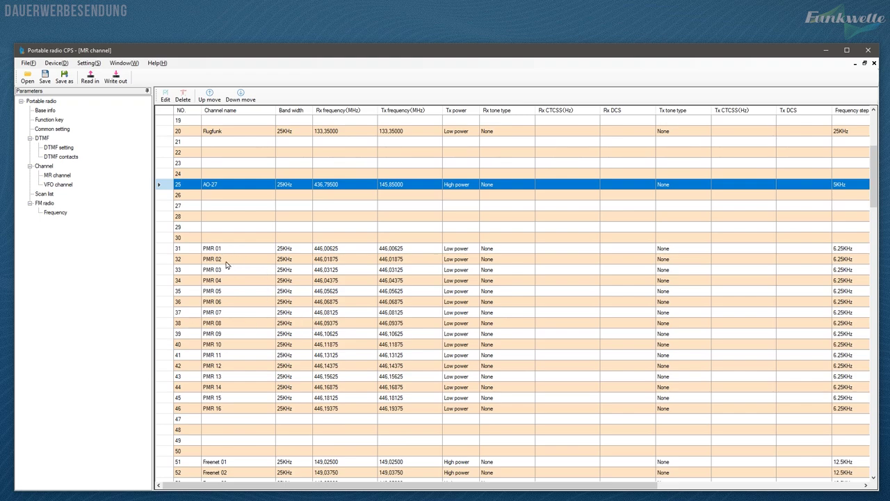
scroll(237, 351, "down", 3)
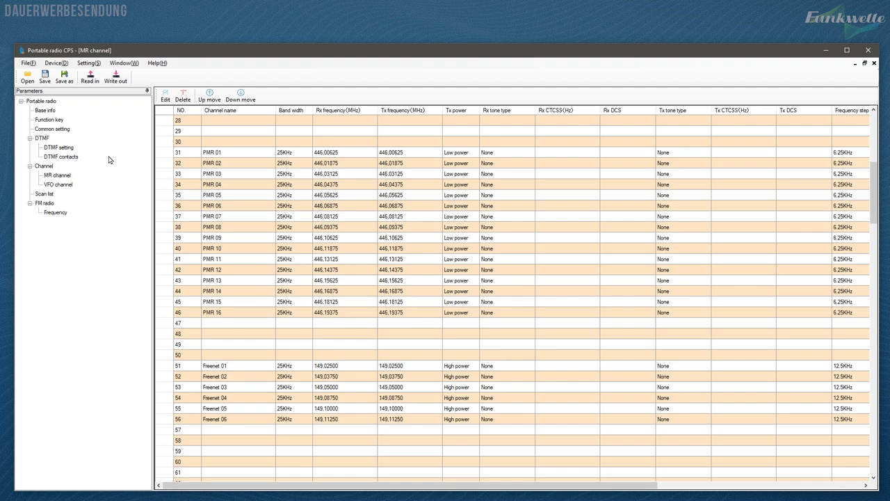
- Switch to Notepad++ and examine the XML declaration of the quansheng-uvk5-dl2art-pmrtest.cxf file
left_click(27, 77)
key("Escape")
key("alt+Tab")
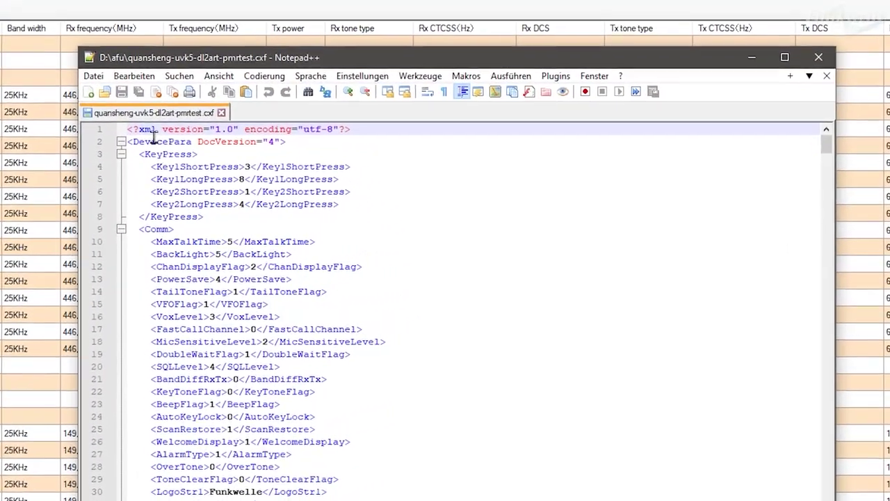
double_click(147, 129)
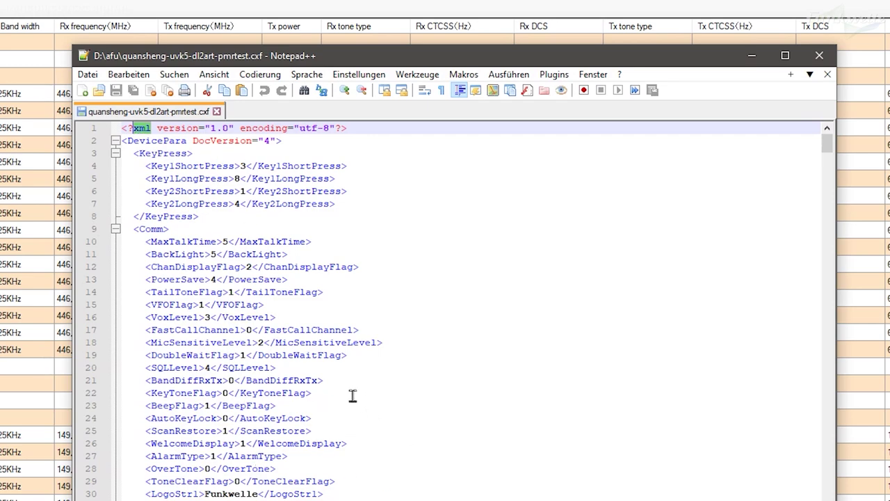
- Find the Channels_MR section in the file and highlight the complete Bergheim70 channel entry to examine its structure
scroll(352, 393, "down", 14)
scroll(512, 488, "down", 6)
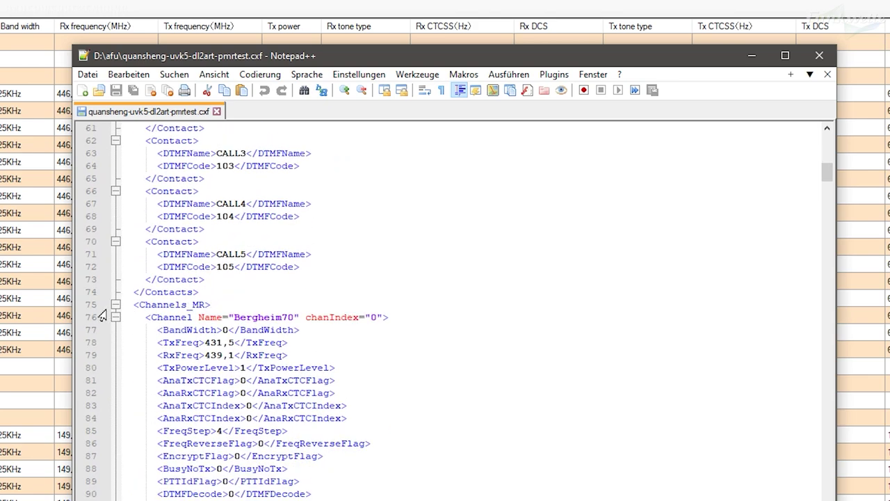
left_click_drag(139, 305, 210, 305)
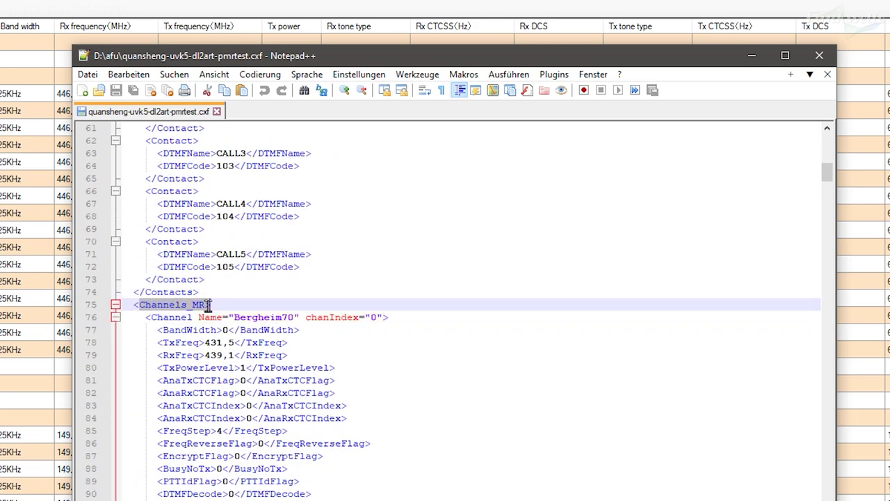
double_click(206, 304)
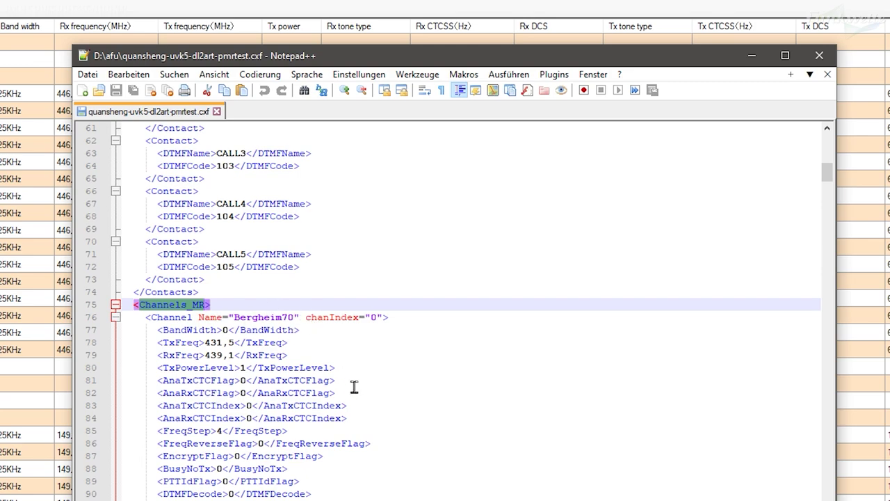
scroll(352, 397, "down", 2)
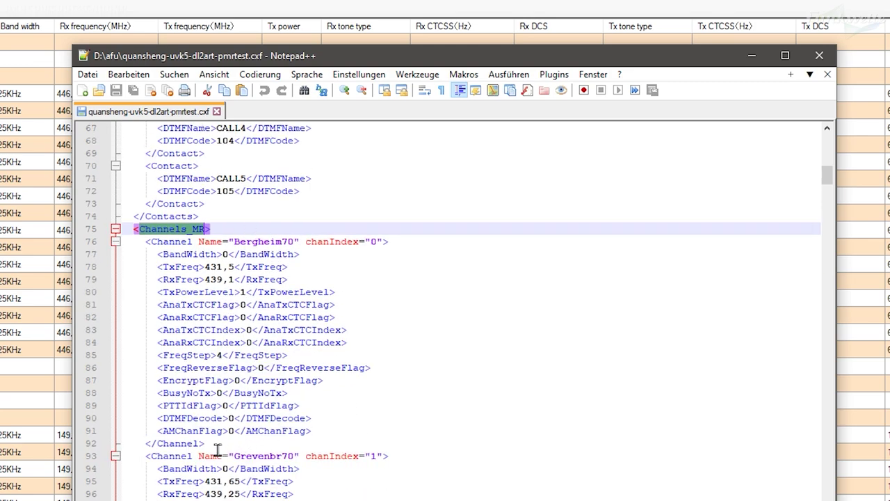
left_click_drag(209, 444, 61, 241)
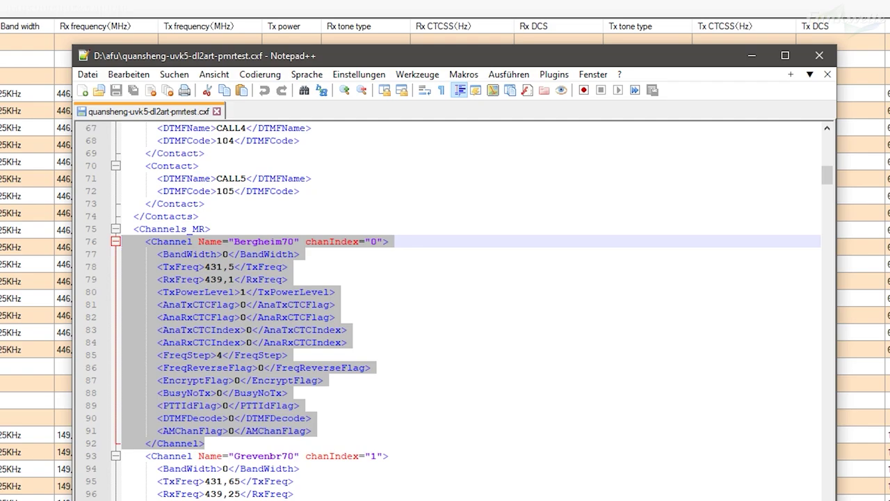
- Look through the remaining MR channel entries in the XML, including the Notfunk and PMR channels, and close Notepad++
scroll(537, 485, "down", 16)
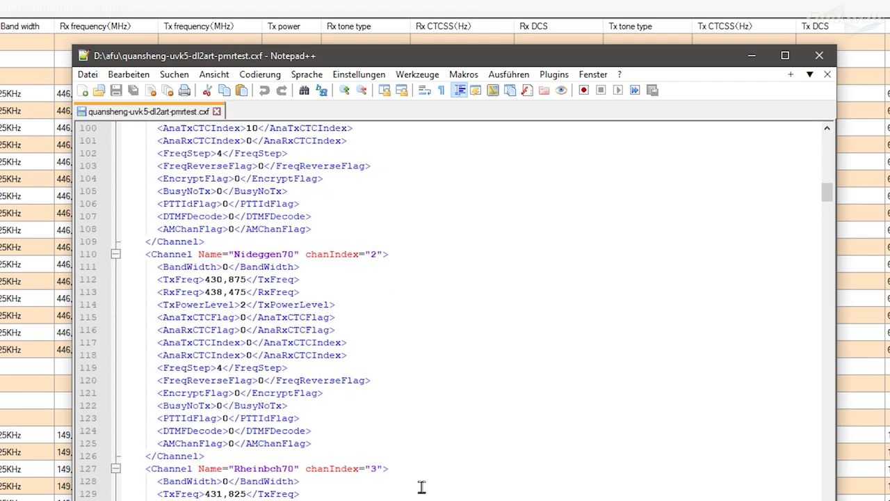
scroll(421, 494, "down", 20)
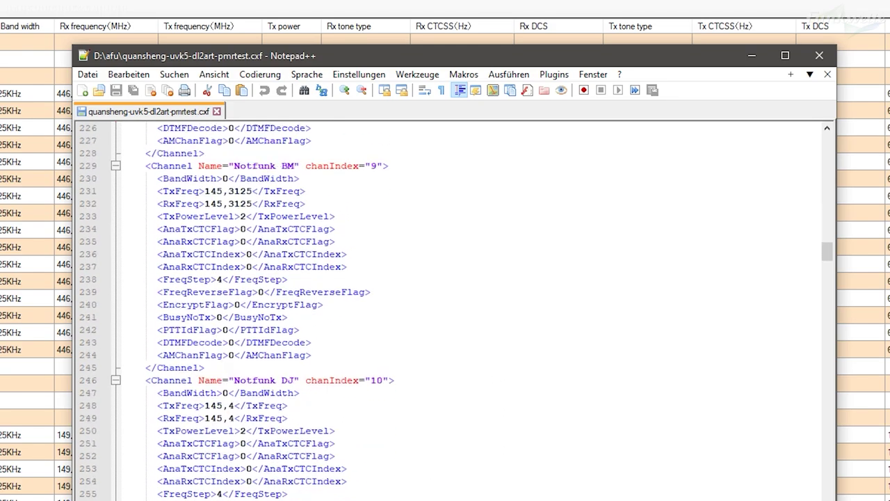
scroll(459, 311, "down", 18)
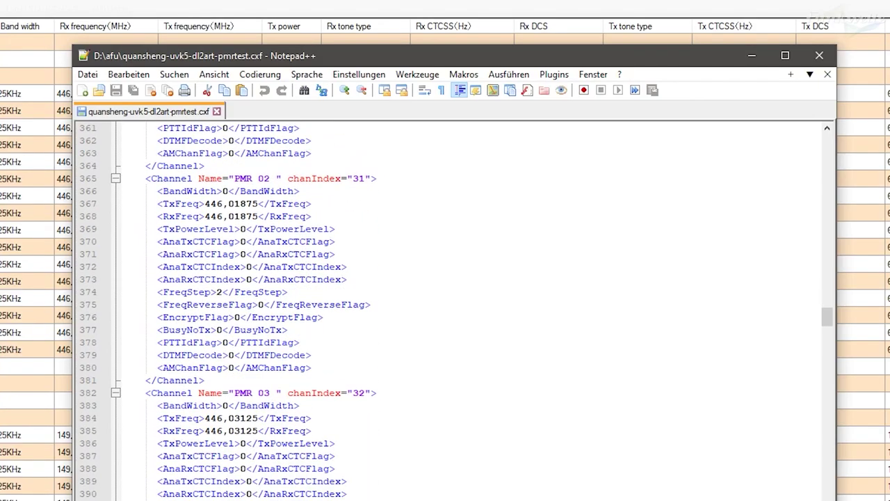
scroll(457, 311, "down", 20)
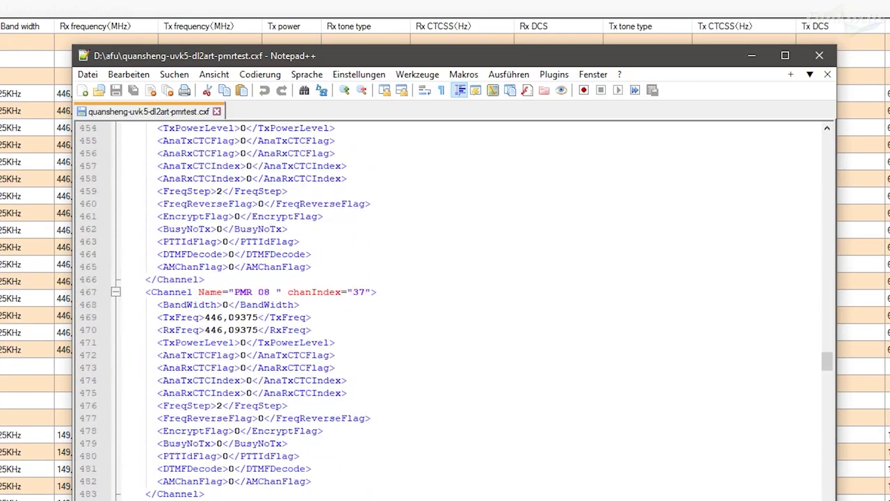
scroll(456, 312, "down", 6)
scroll(456, 311, "down", 3)
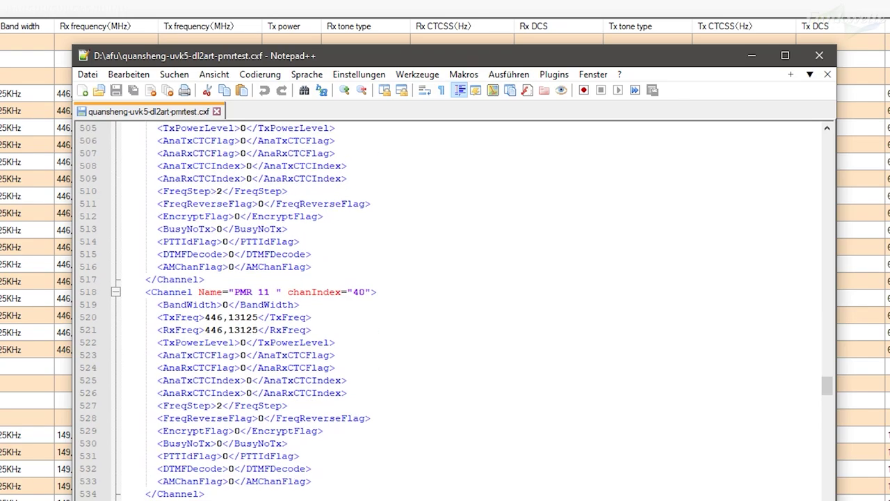
left_click(452, 266)
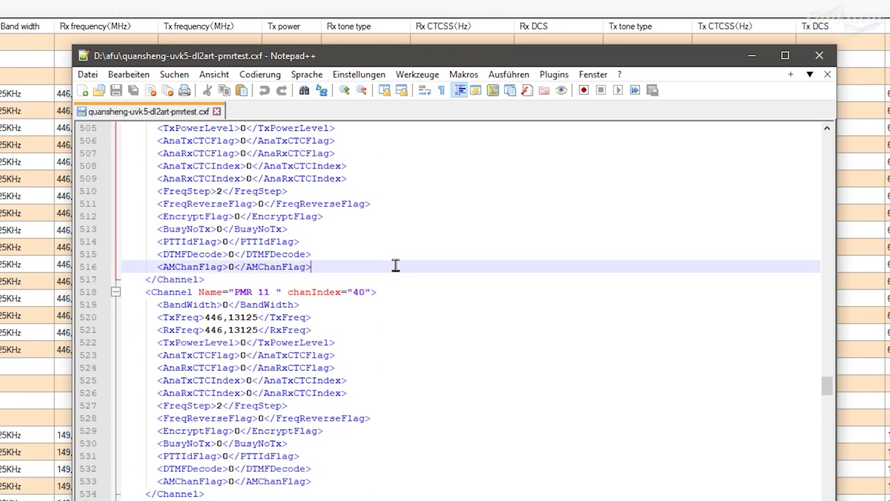
scroll(289, 394, "up", 20)
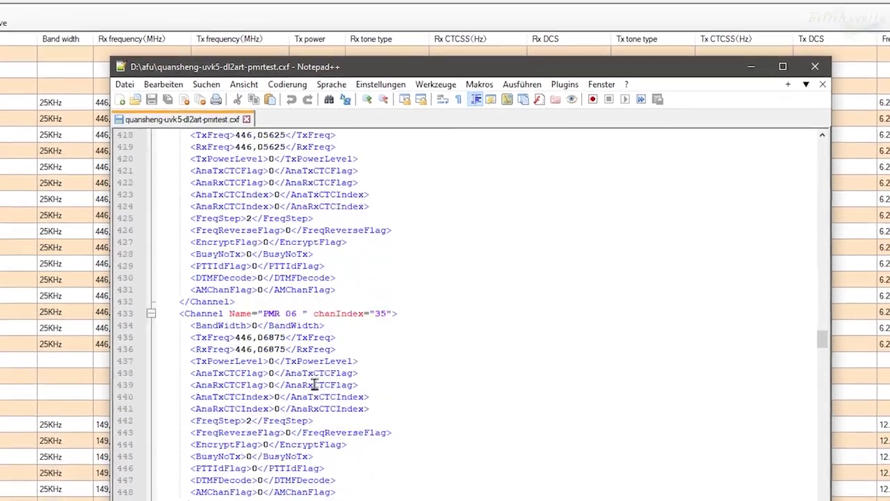
scroll(315, 385, "up", 20)
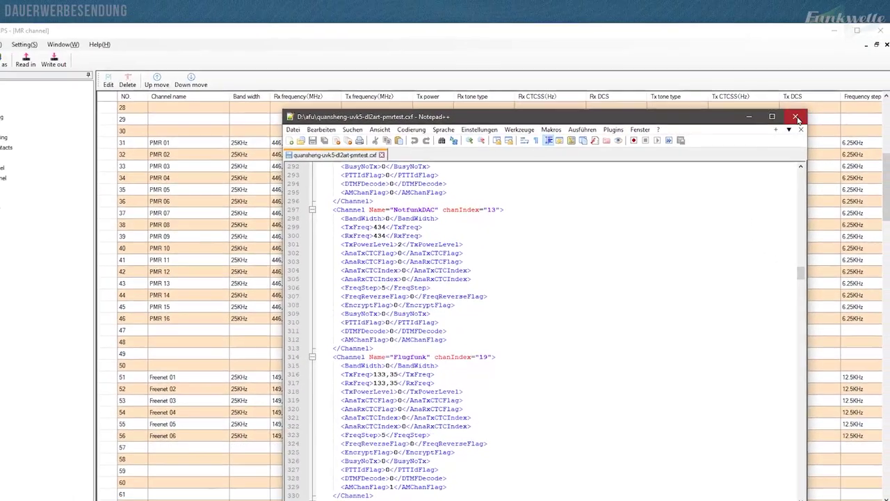
left_click(796, 117)
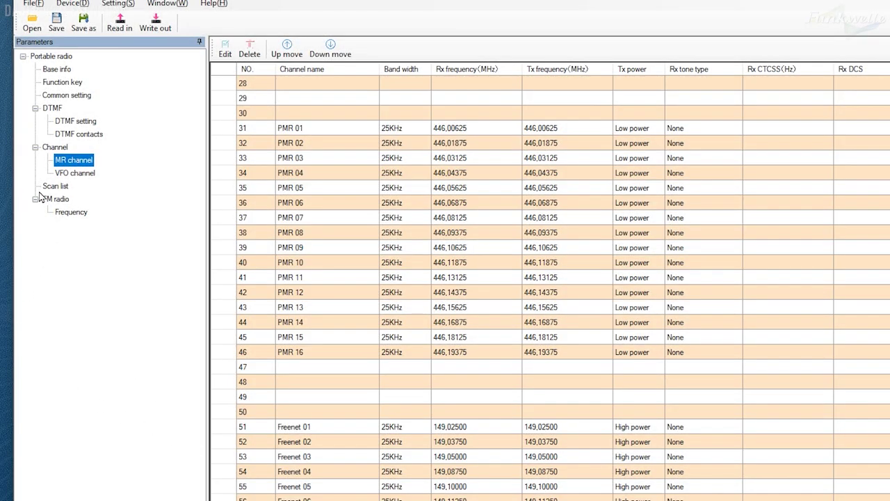
- Open Scan list 1 in the scan lists and examine its available channels and its members
left_click(48, 187)
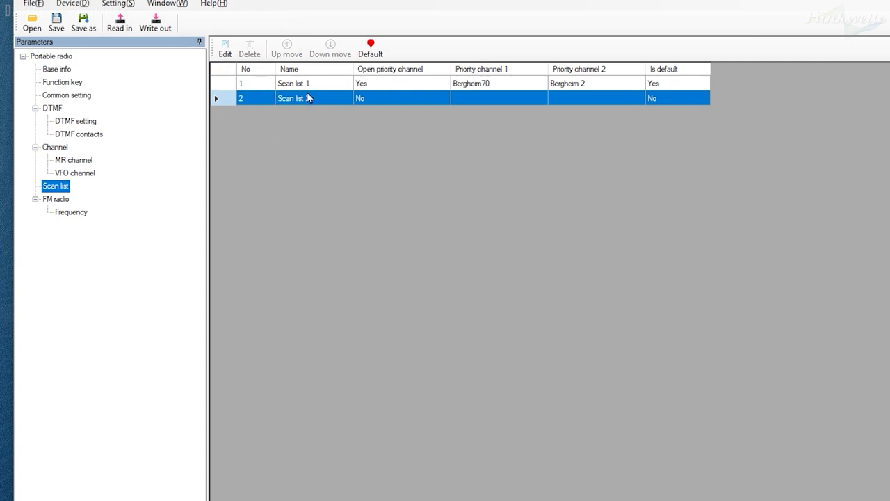
left_click(263, 102)
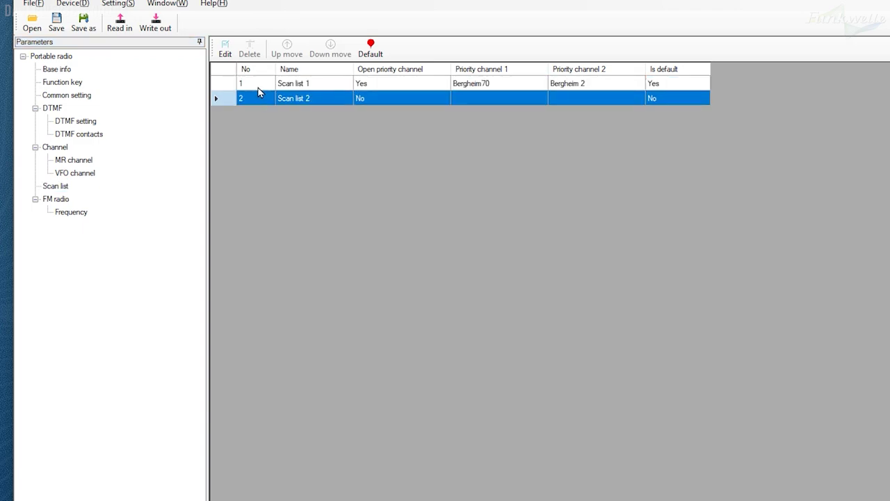
left_click(258, 87)
left_click(254, 101)
left_click(263, 88)
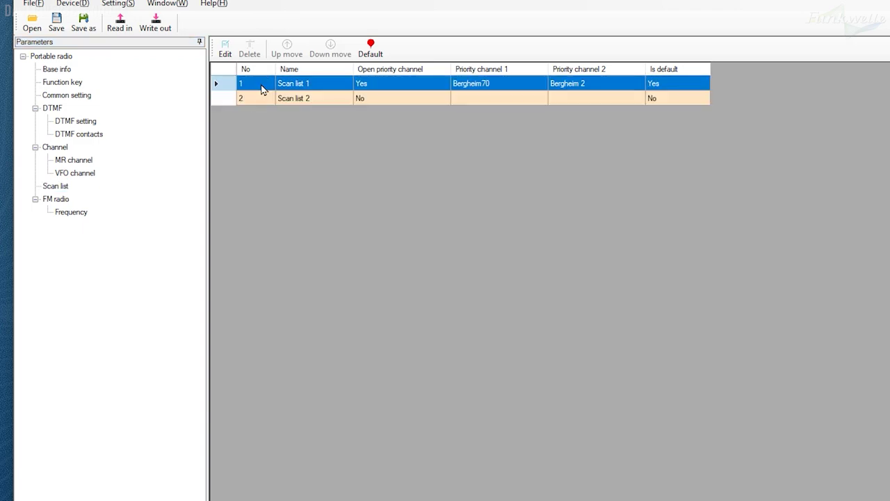
double_click(281, 85)
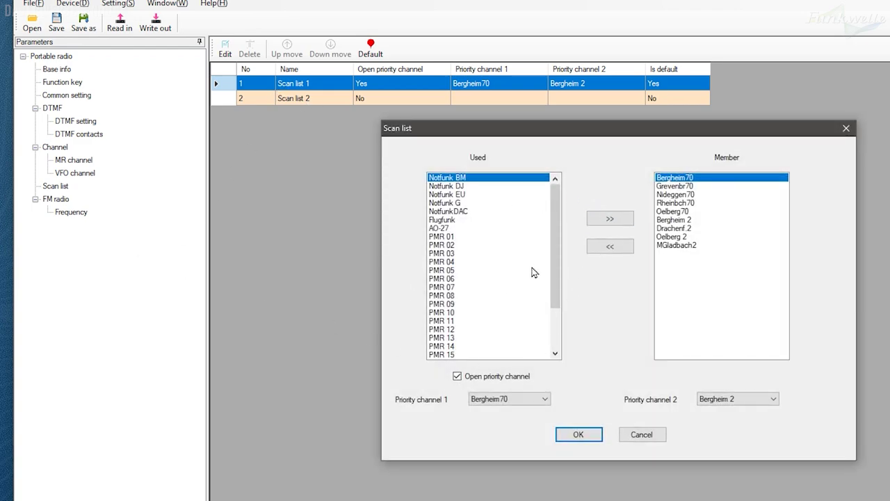
scroll(548, 203, "down", 3)
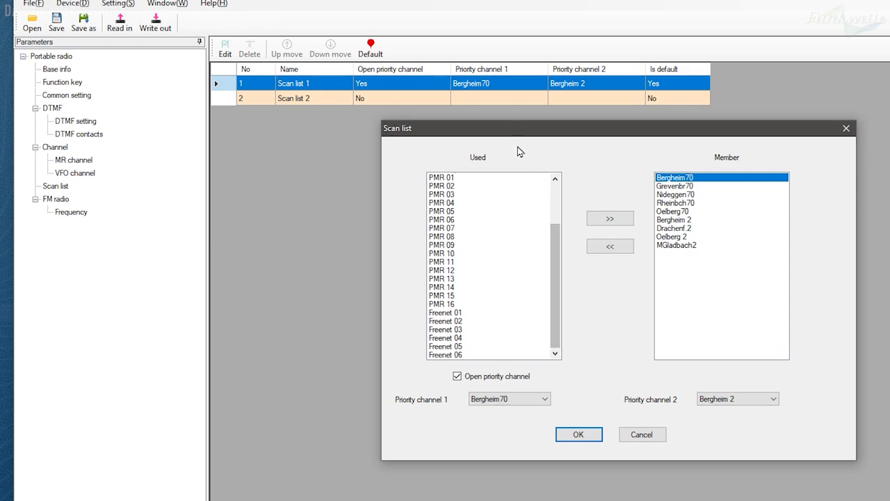
left_click_drag(559, 324, 511, 176)
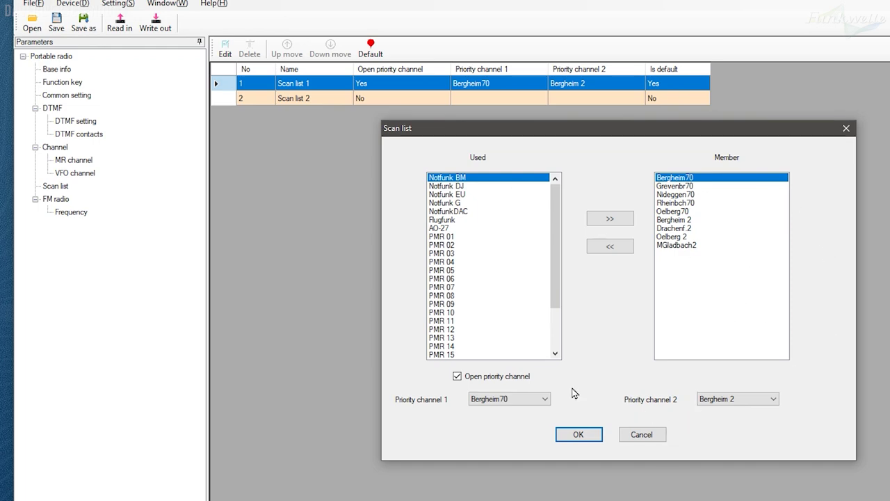
- Turn Scan list 1's priority channels off and on again, and set Bergheim70 as priority channel 1 and Bergheim 2 as priority channel 2
left_click(457, 378)
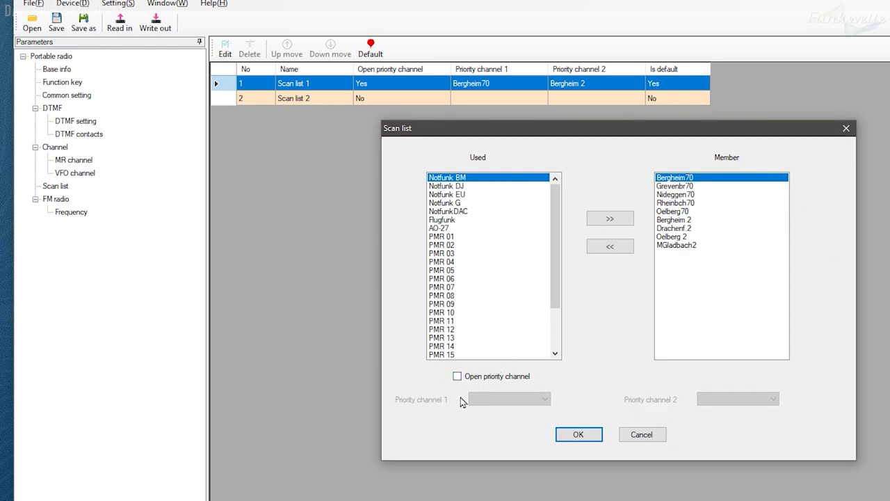
left_click(458, 377)
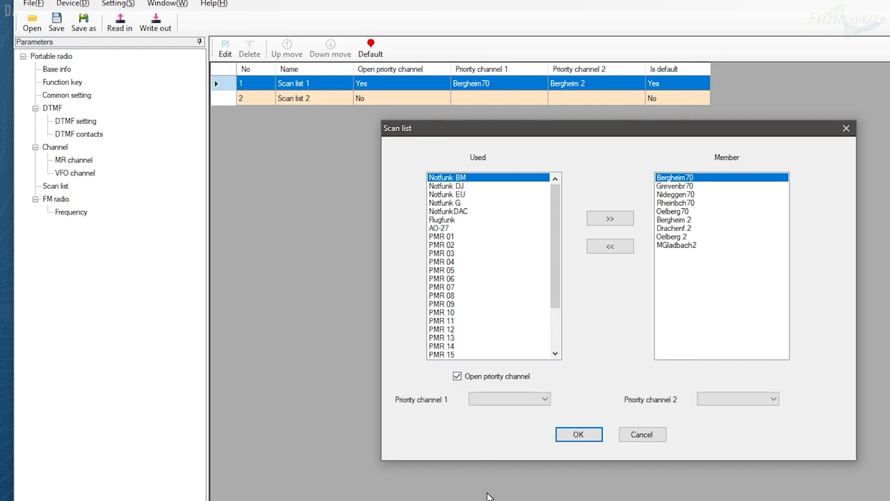
left_click(541, 400)
left_click(532, 408)
left_click(734, 400)
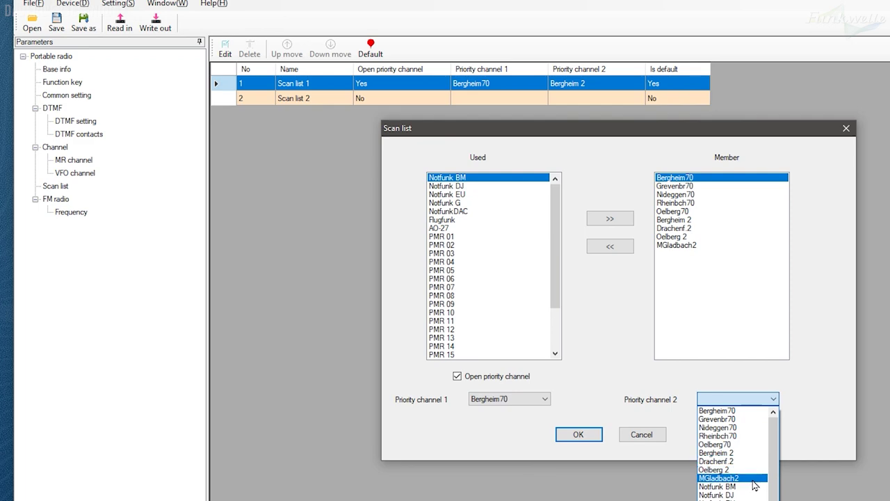
left_click(741, 454)
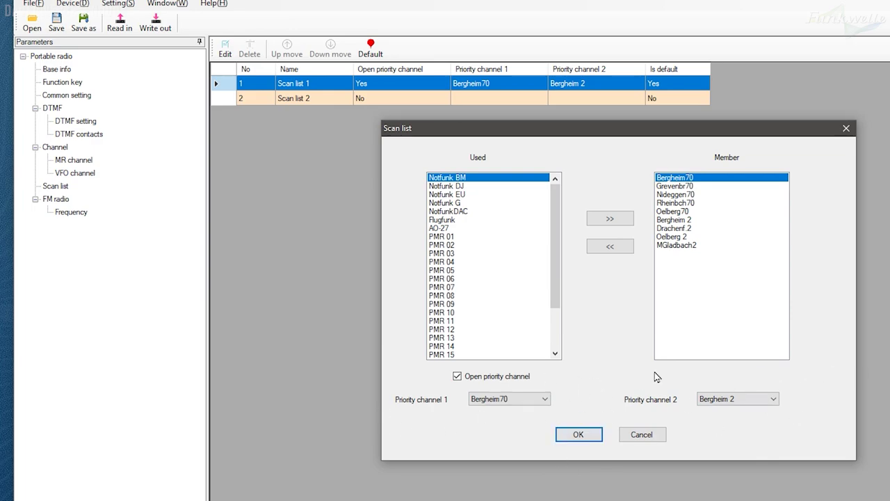
left_click(576, 440)
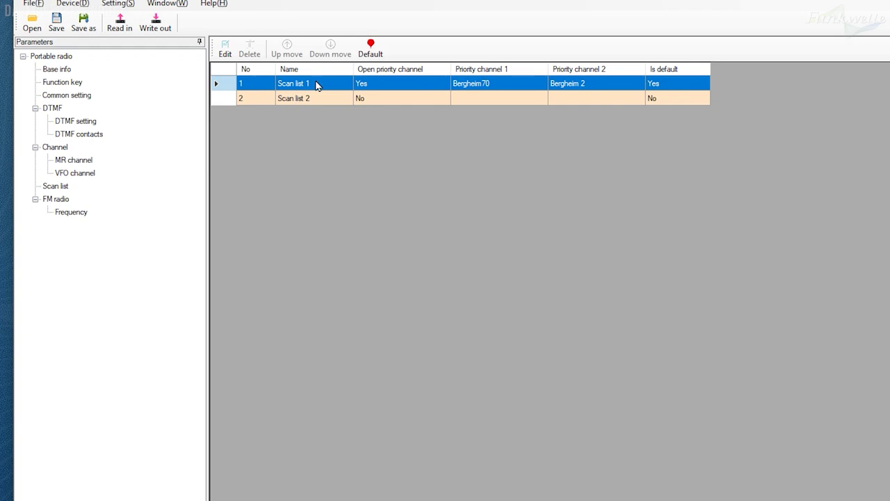
- Add the channels PMR 01 through PMR 16 to the members of Scan list 2
double_click(299, 99)
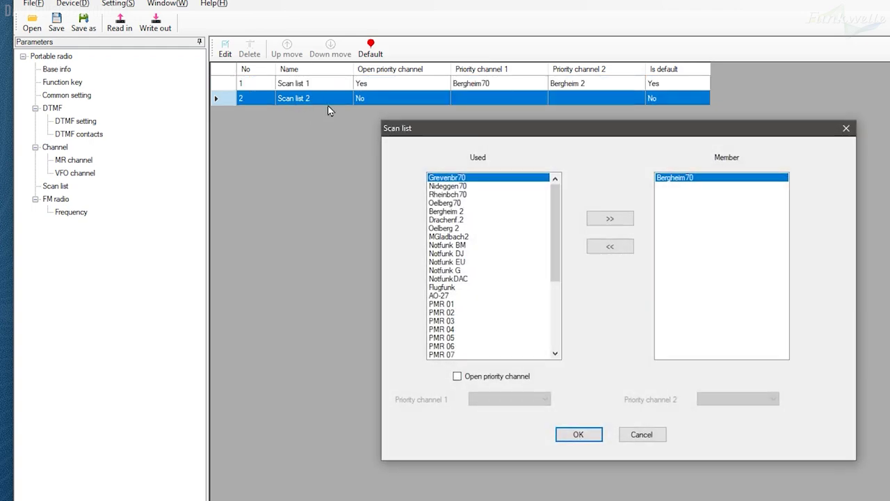
left_click(485, 306)
left_click(491, 345)
left_click(486, 306)
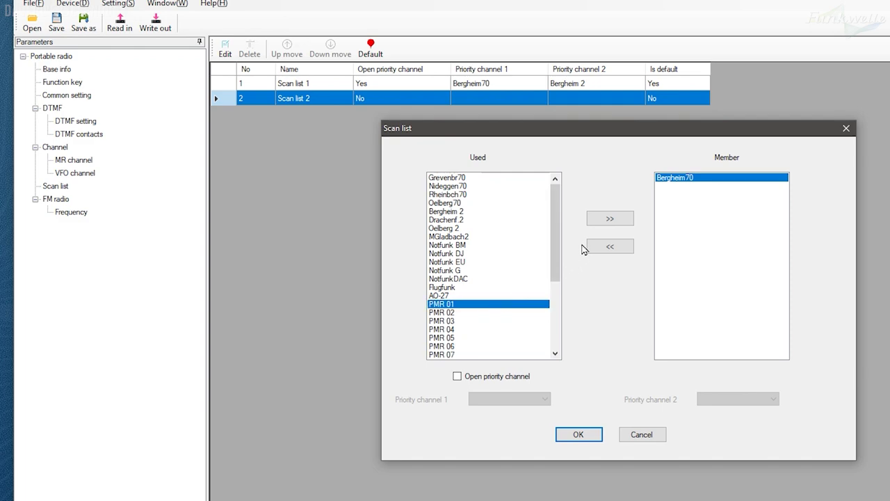
left_click(607, 221)
left_click(605, 225)
triple_click(603, 224)
triple_click(602, 224)
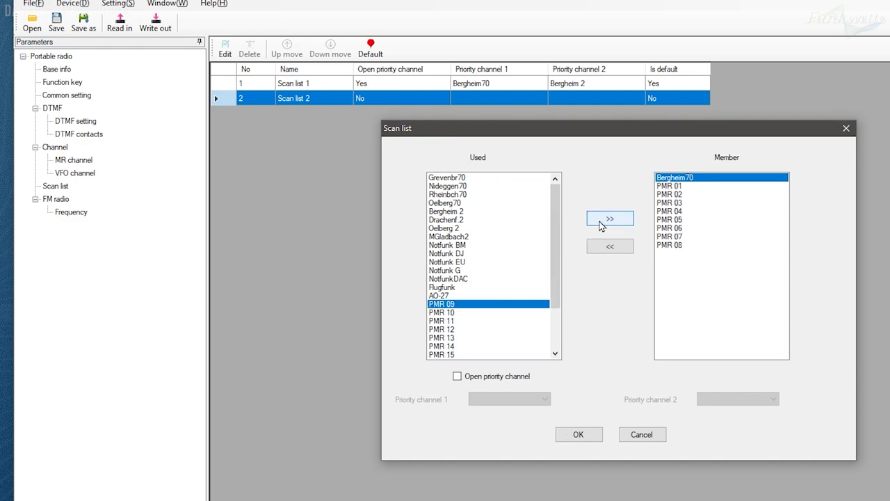
triple_click(600, 224)
double_click(600, 224)
left_click(600, 224)
left_click(599, 224)
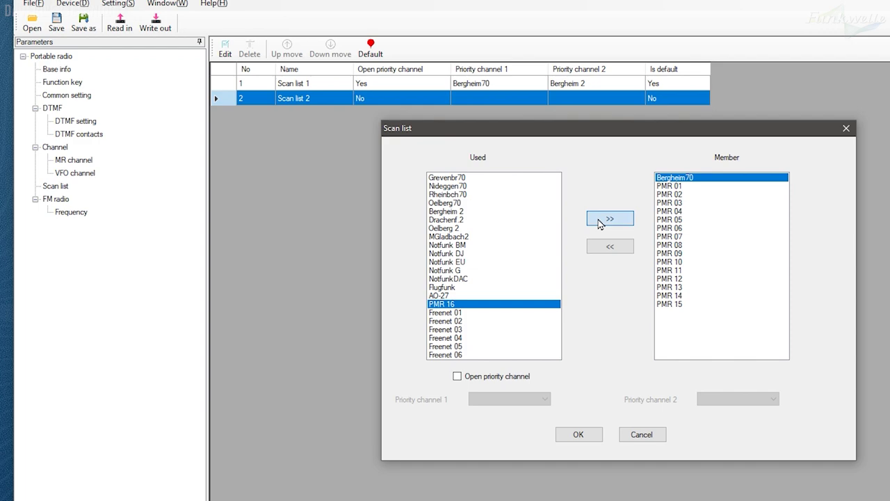
left_click(600, 224)
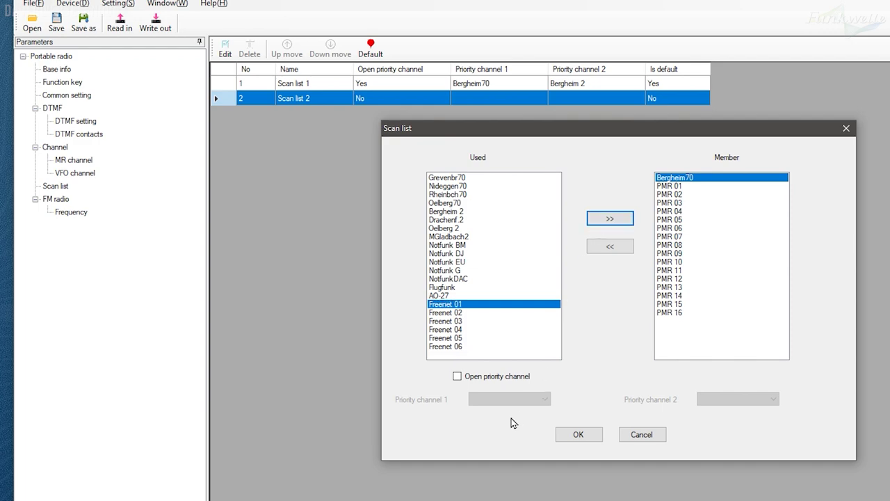
- Remove Bergheim70 from the members of Scan list 2 and accept the edited list
left_click(694, 179)
left_click(699, 195)
left_click(687, 179)
left_click(610, 248)
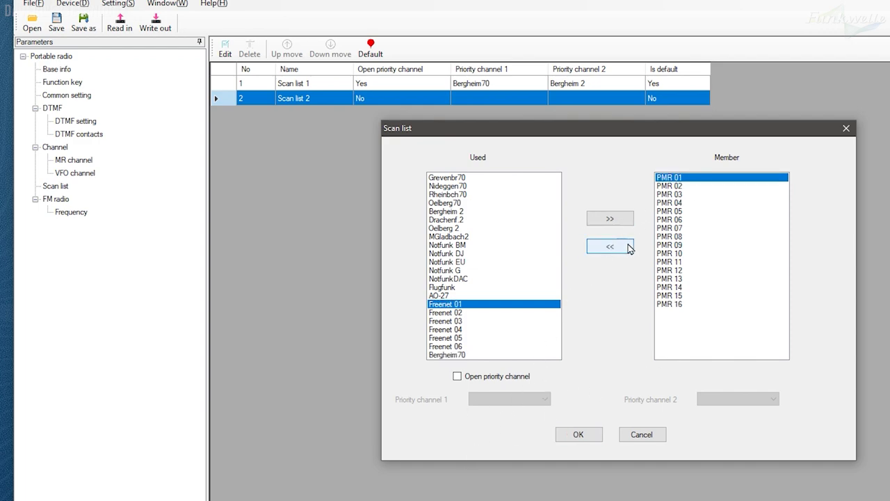
left_click(582, 435)
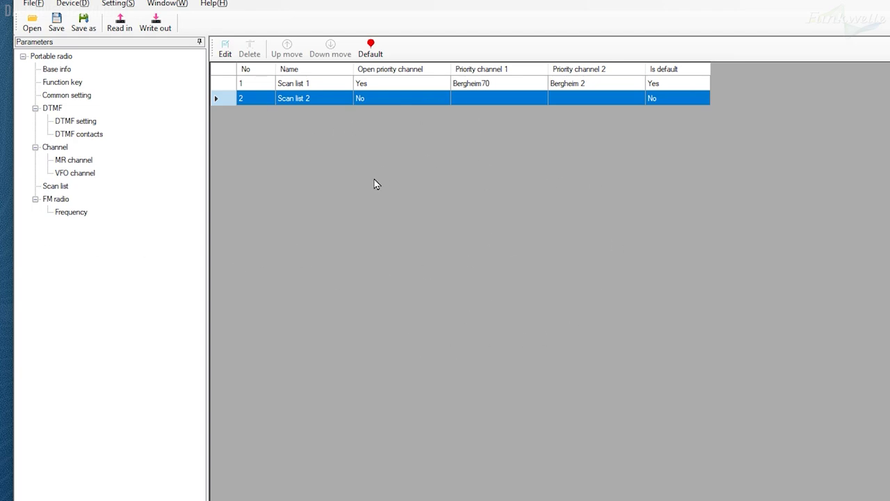
- Try Scan list 2 as the default scan list, and set Scan list 1 back as the default
left_click(364, 87)
left_click(367, 101)
left_click(364, 83)
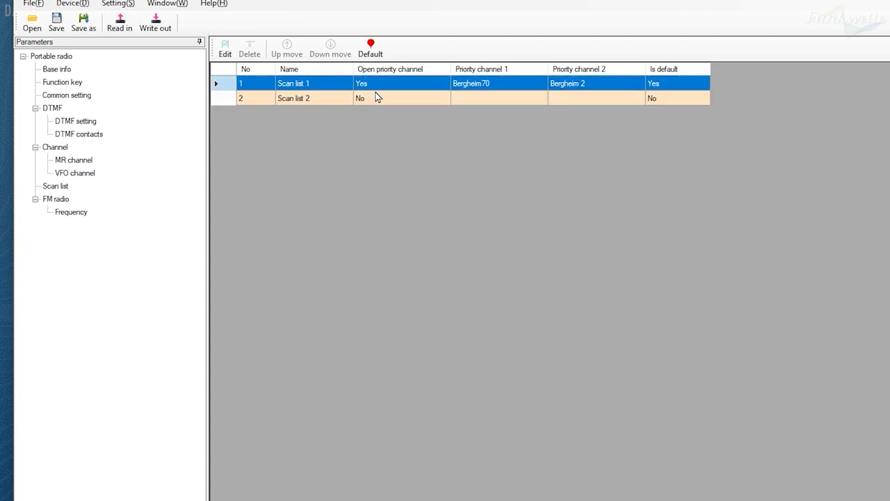
left_click(378, 98)
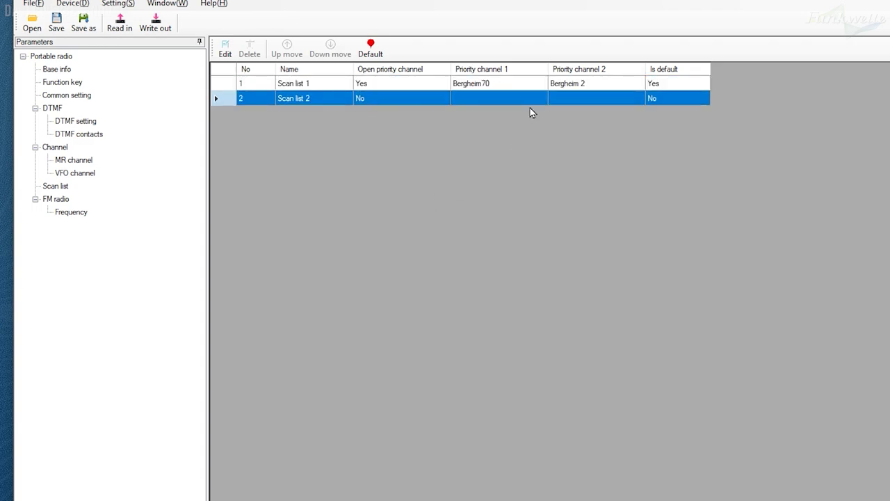
left_click(371, 49)
left_click(487, 83)
left_click(370, 48)
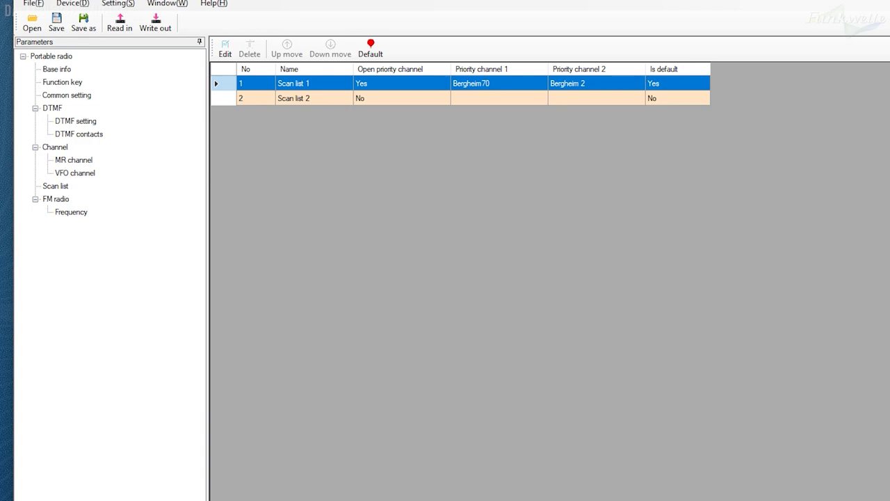
- Add 100,9 MHz as entry 8 in the FM radio frequency list
left_click(55, 186)
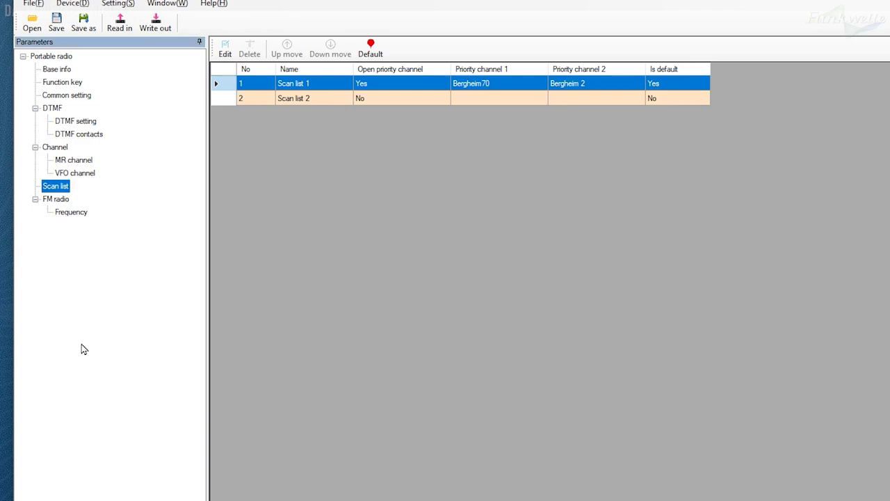
left_click(61, 201)
left_click(70, 213)
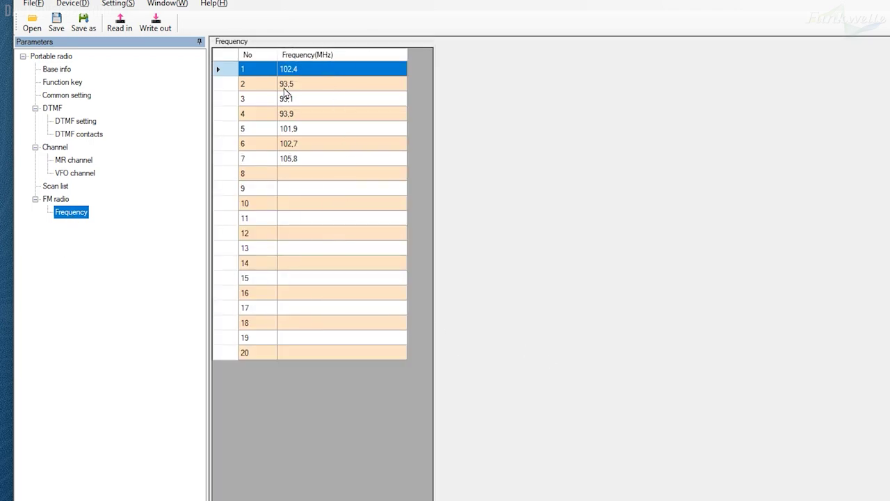
left_click(314, 71)
left_click(324, 87)
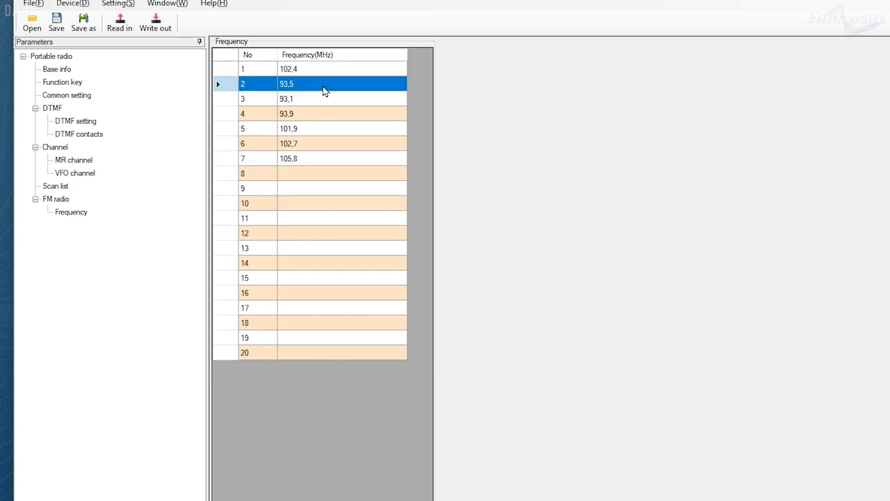
left_click(310, 173)
left_click(310, 173)
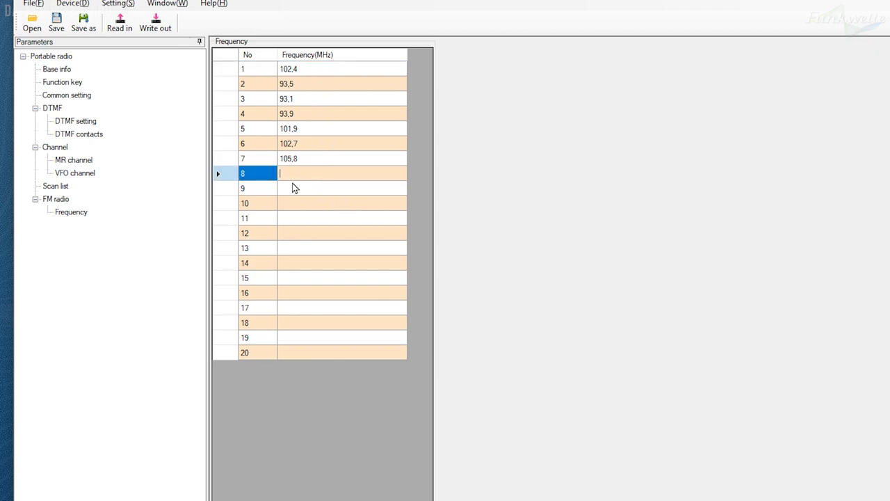
type("100,9")
left_click(294, 188)
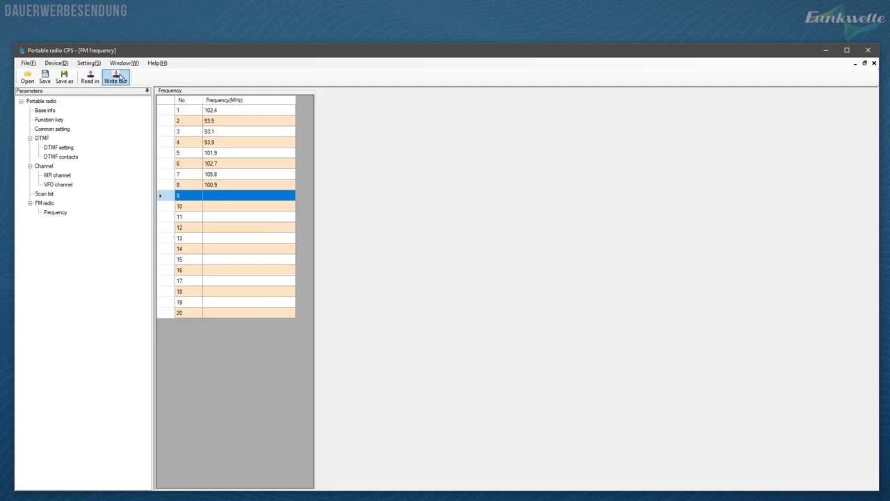
- Write the complete configuration to the radio and dismiss the completion message
left_click(117, 81)
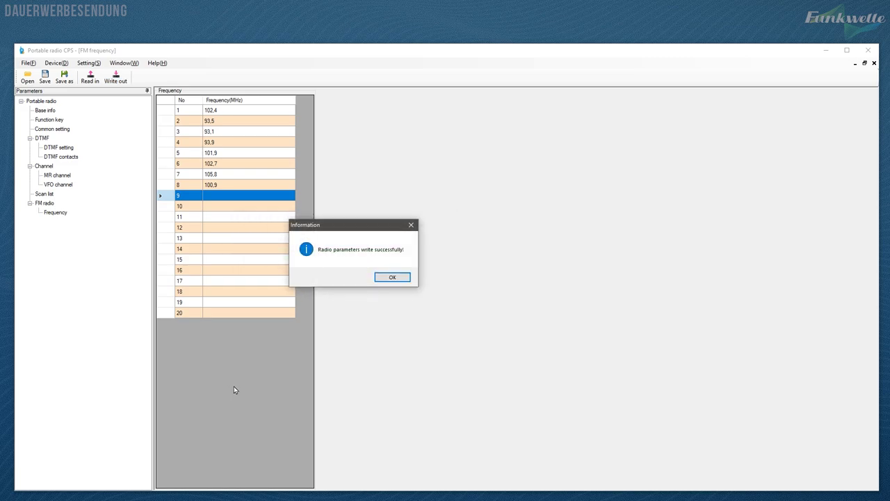
left_click(385, 278)
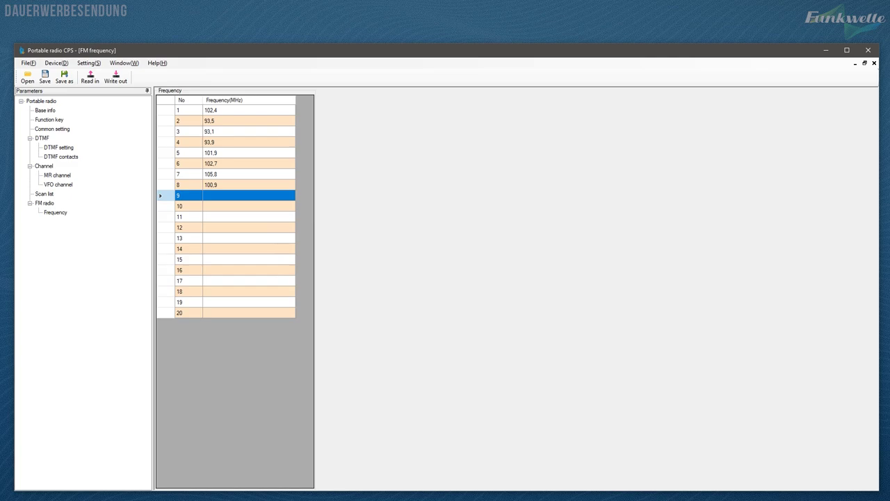